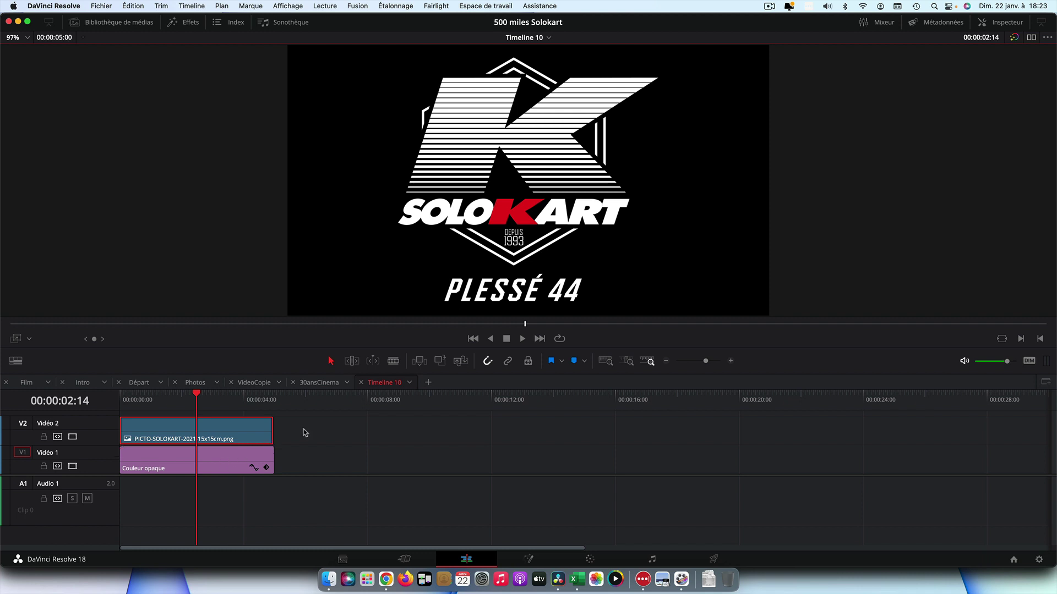
Show the on-screen transformation handles for the logo clip on Video 2 and open its inspector settings
click(29, 340)
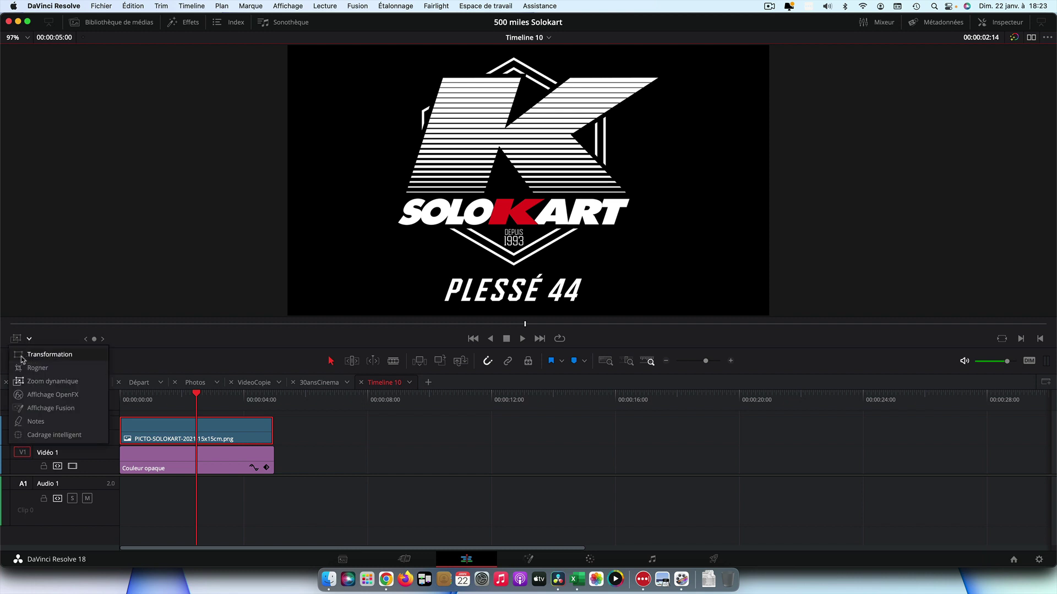
click(22, 358)
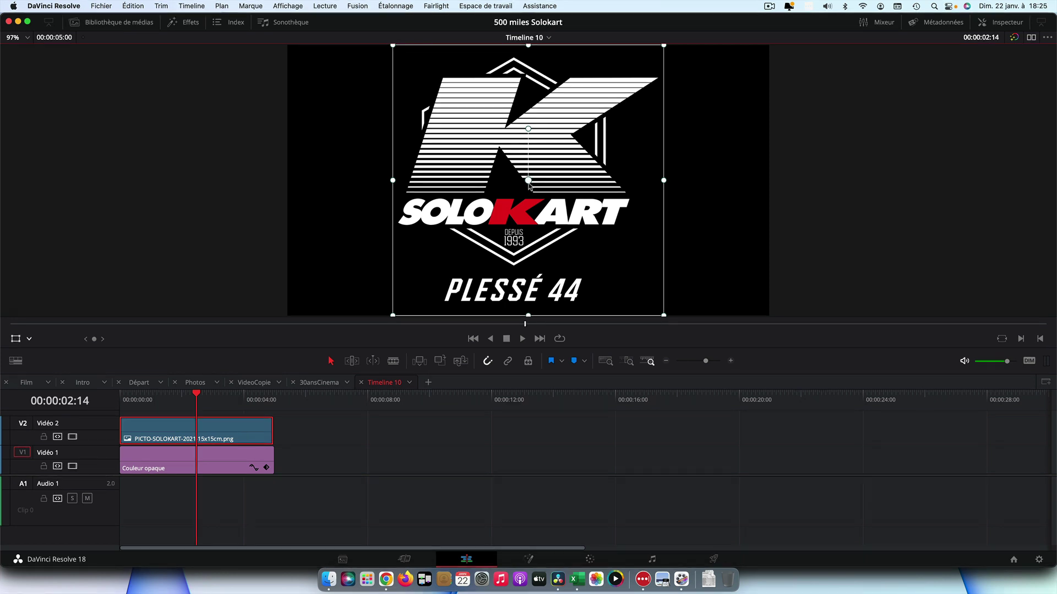
click(1002, 23)
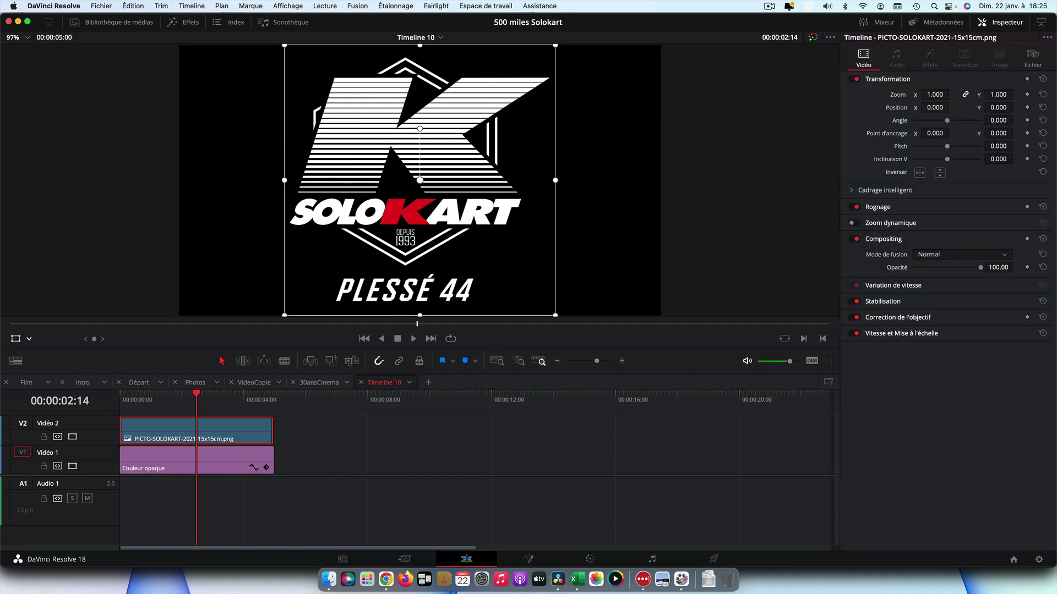
Try scaling the logo to 0.980 and rotating it to -5.800 about its default anchor, reset the transformation, and save the project
mouse_move(1000, 95)
mouse_down()
mouse_move(1019, 94)
mouse_move(1000, 95)
mouse_up()
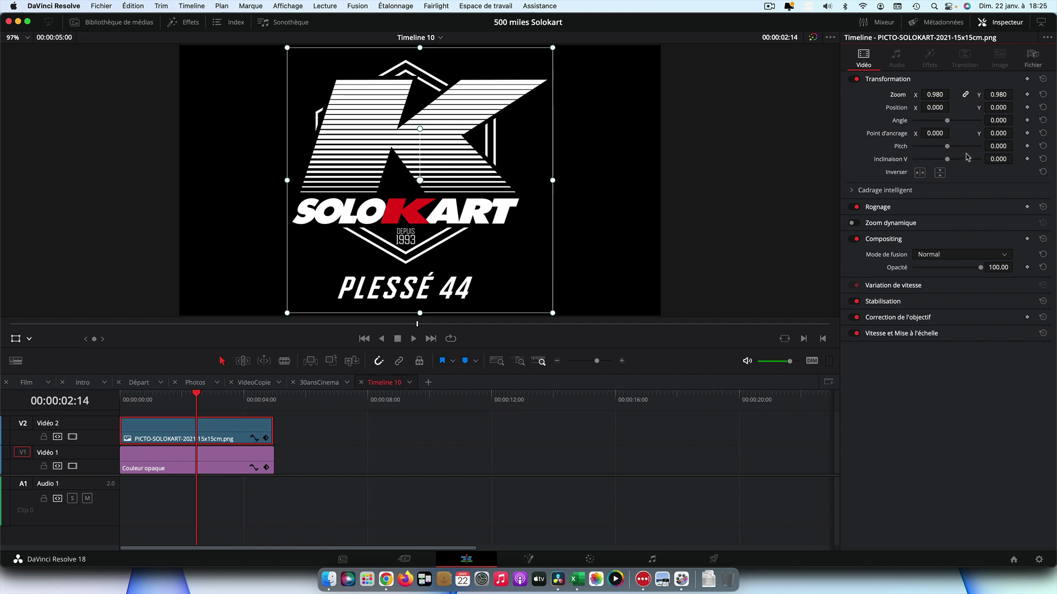
mouse_move(998, 121)
mouse_down()
mouse_move(984, 121)
mouse_move(994, 120)
mouse_up()
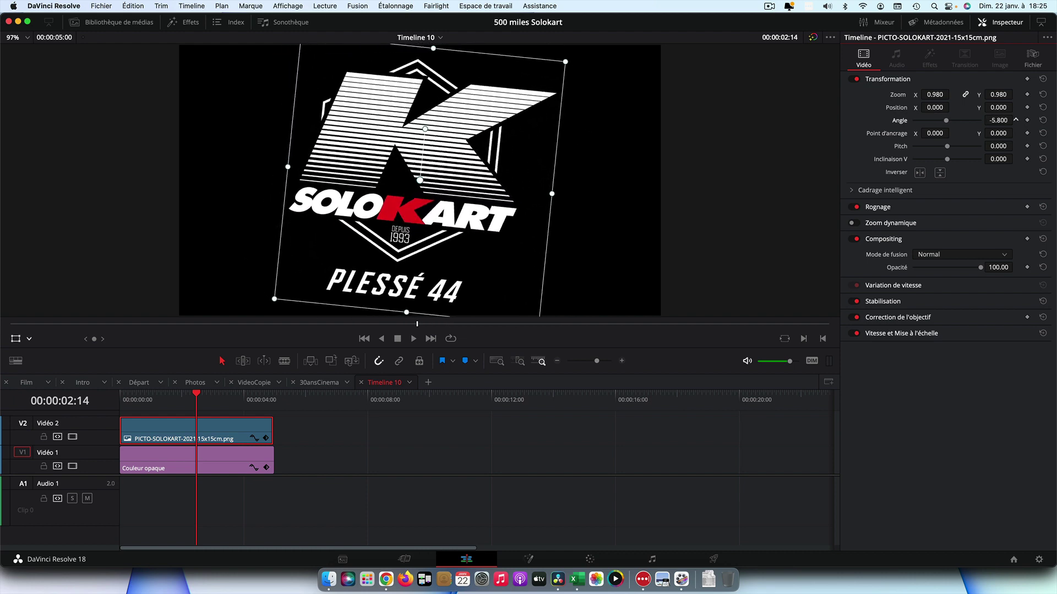
click(1042, 80)
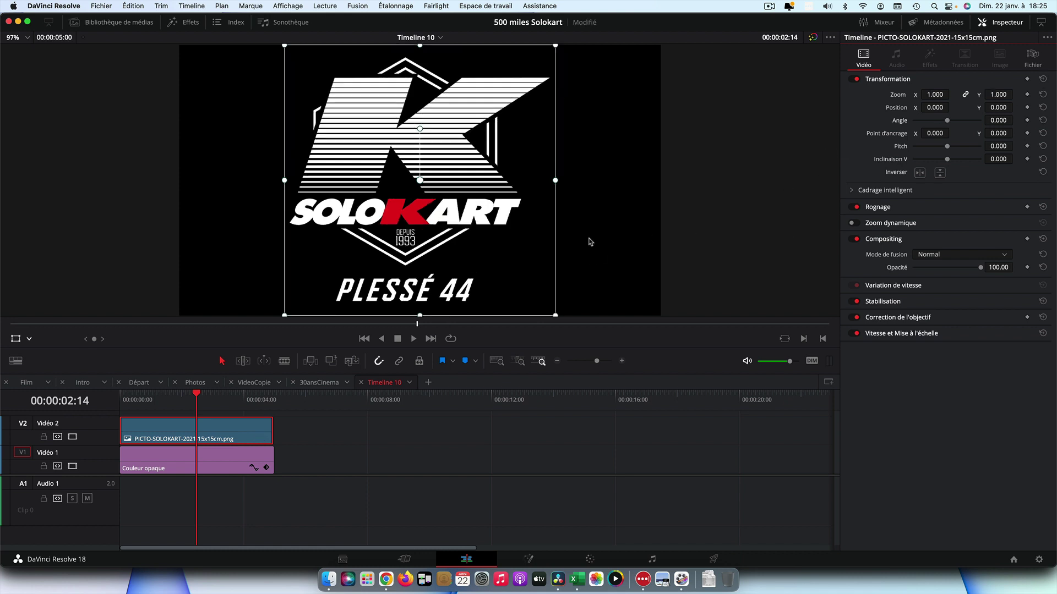
key(super+s)
Try moving the logo's anchor point to its lower-right corner (516.343, -518.400) and rotating around it, and reset the transformation
drag(420, 181, 550, 312)
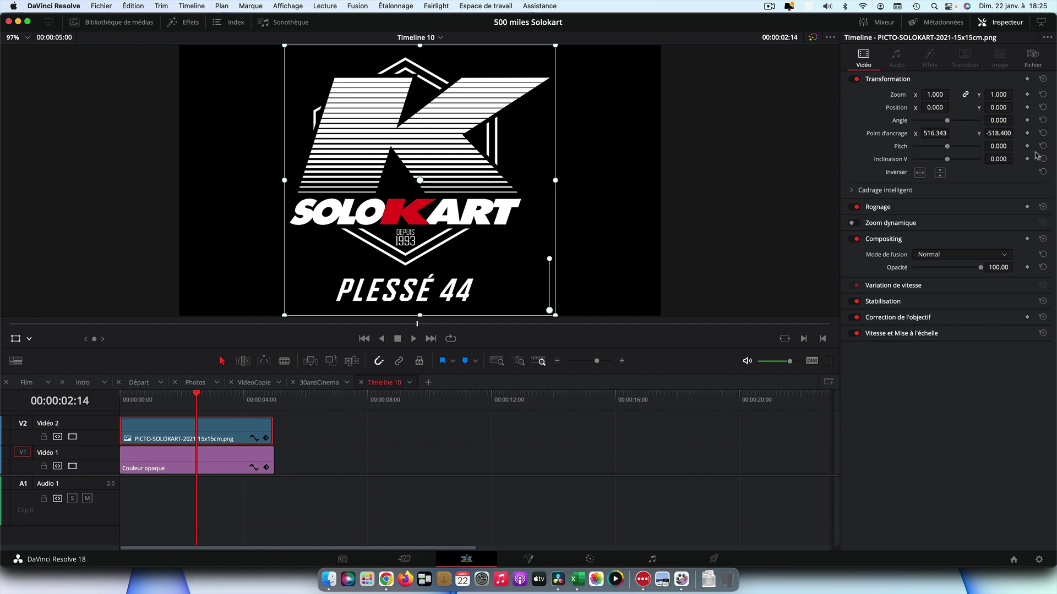
mouse_move(1000, 120)
mouse_down()
mouse_move(1016, 120)
mouse_move(1001, 120)
mouse_up()
click(1043, 79)
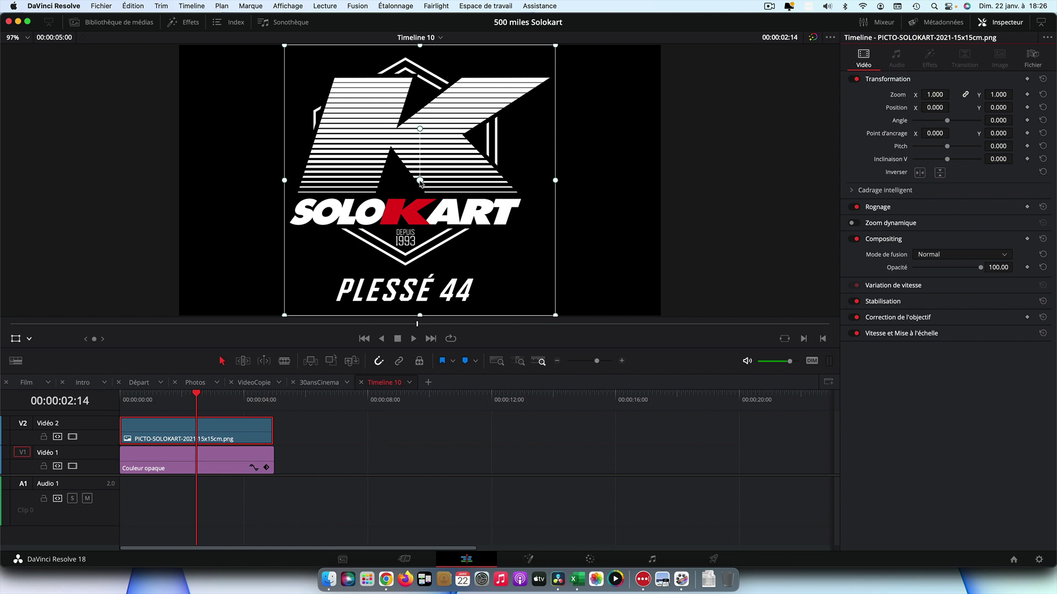
Move the logo's anchor point to X -59.657, Y 72.000, near the centre of the K, and adjust the zoom around it
drag(420, 181, 405, 164)
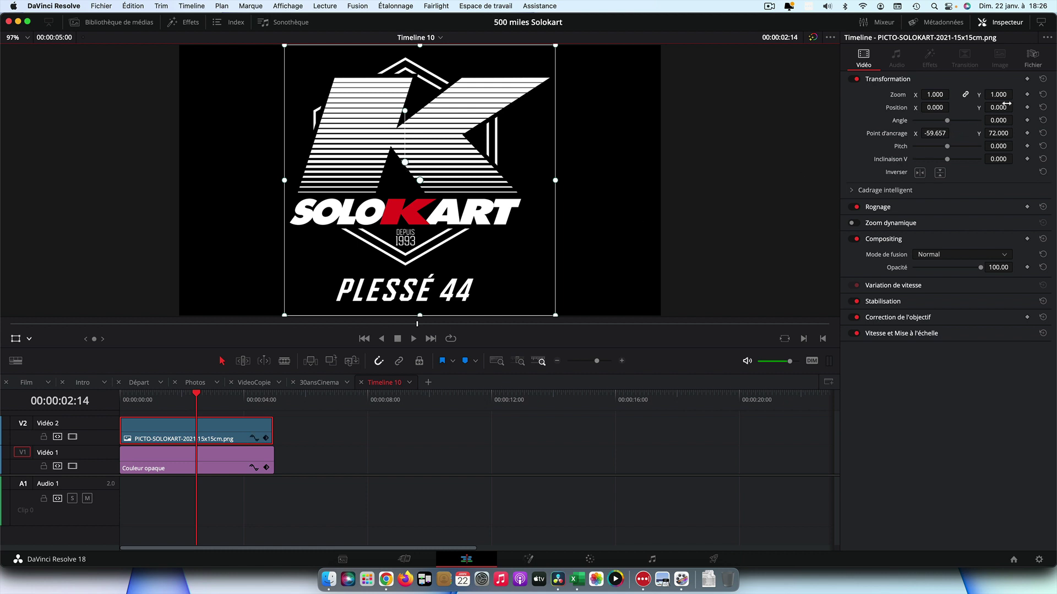
mouse_move(1000, 96)
mouse_down()
mouse_move(957, 96)
mouse_move(982, 96)
mouse_up()
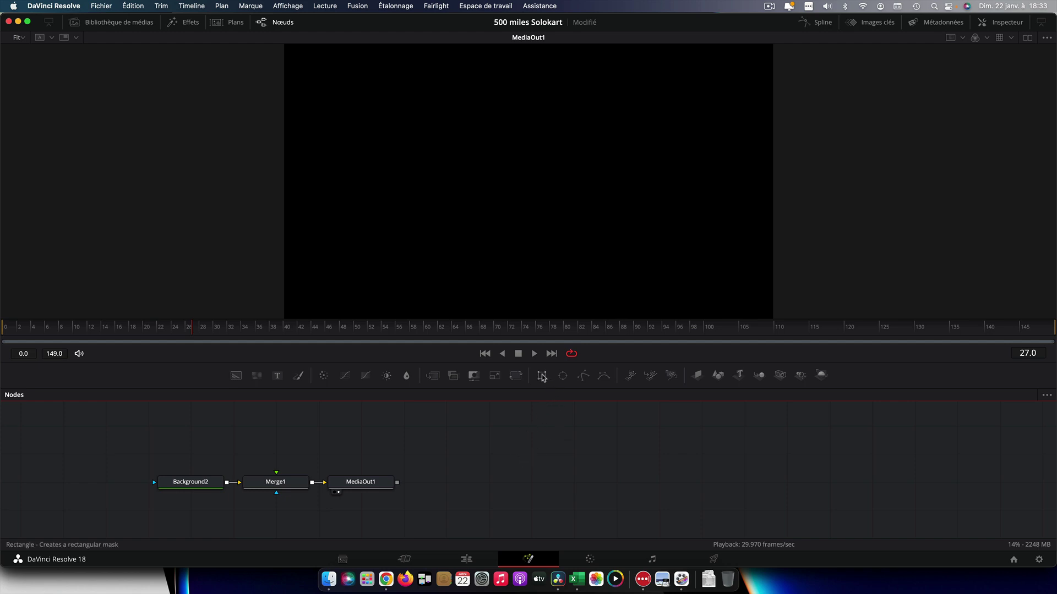
Add a Rectangle mask node and a Background node above Merge1, and connect the rectangle as the background's mask
drag(542, 377, 286, 439)
drag(236, 375, 275, 454)
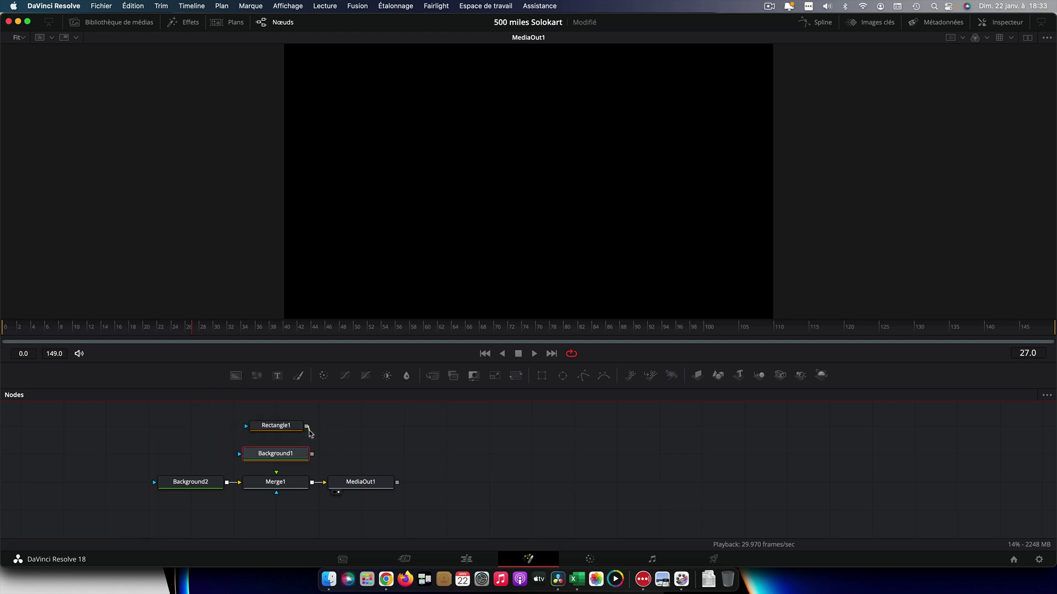
drag(307, 428, 283, 459)
Set the Background1 colour to a light cream with red 1.0, green 0.921568 and blue 0.858823
click(1011, 26)
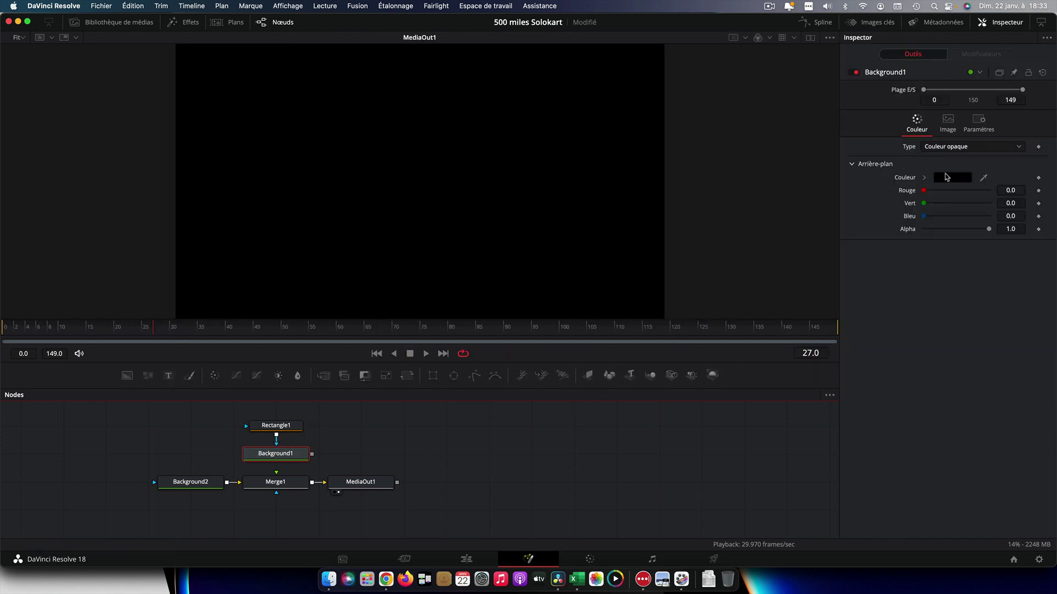
click(949, 177)
drag(720, 430, 606, 429)
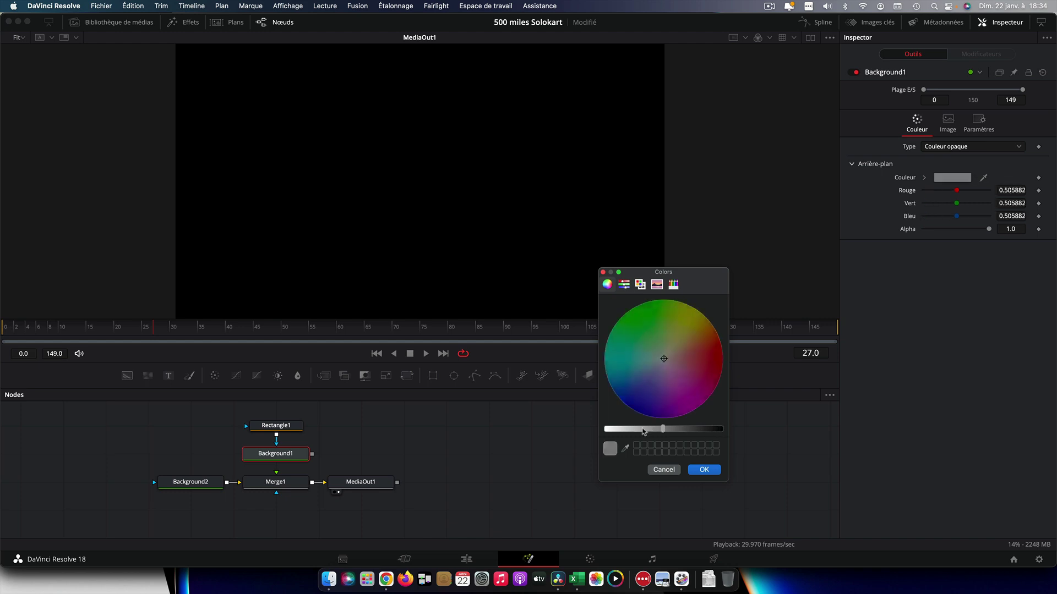
drag(663, 361, 671, 356)
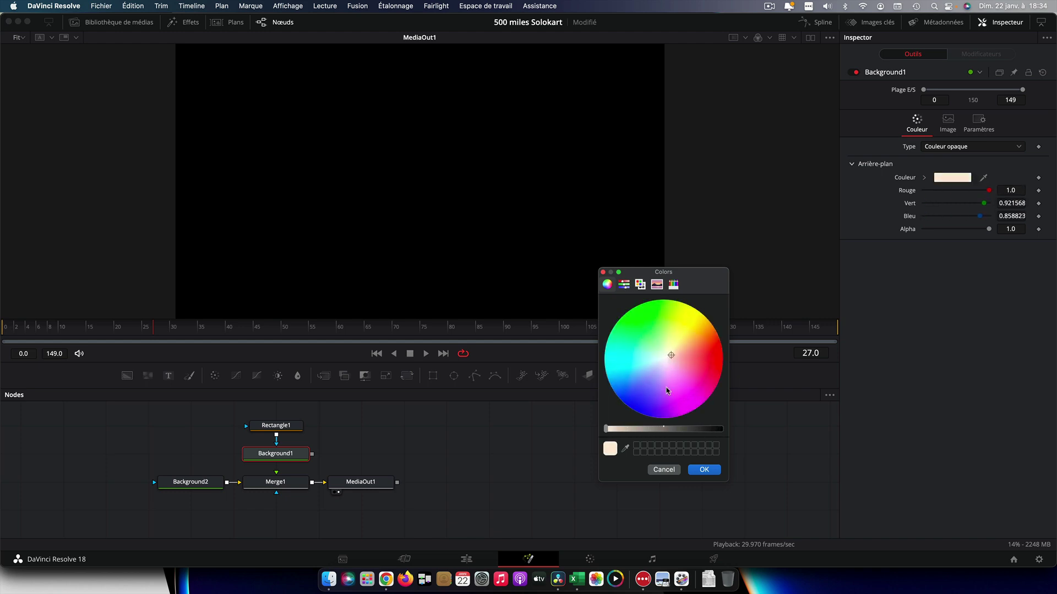
click(704, 470)
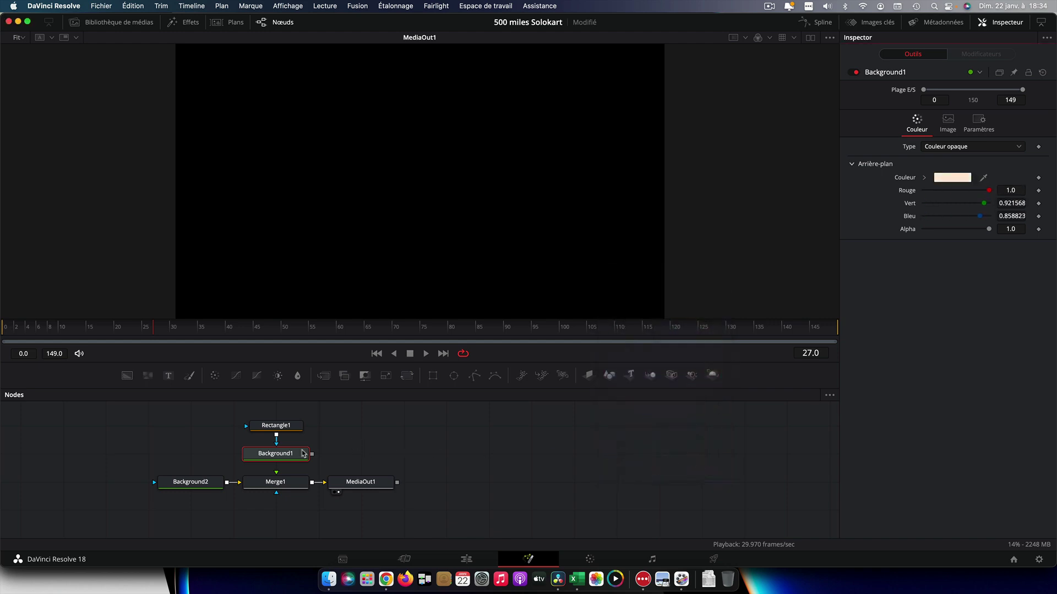
Display Background1 in the first viewer and connect it to the foreground input of Merge1, with the inspector open
click(300, 454)
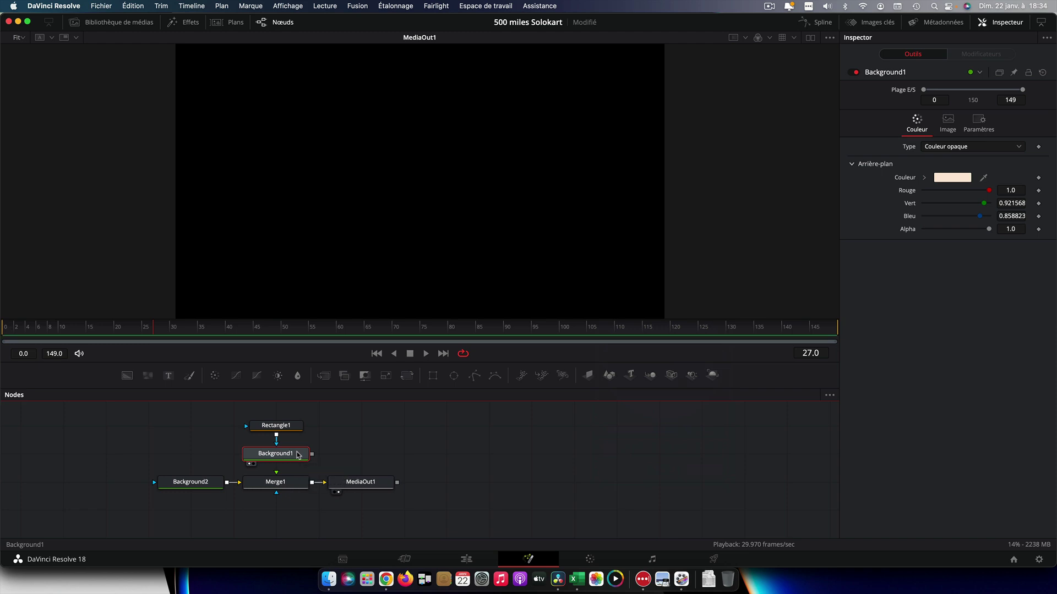
click(1010, 26)
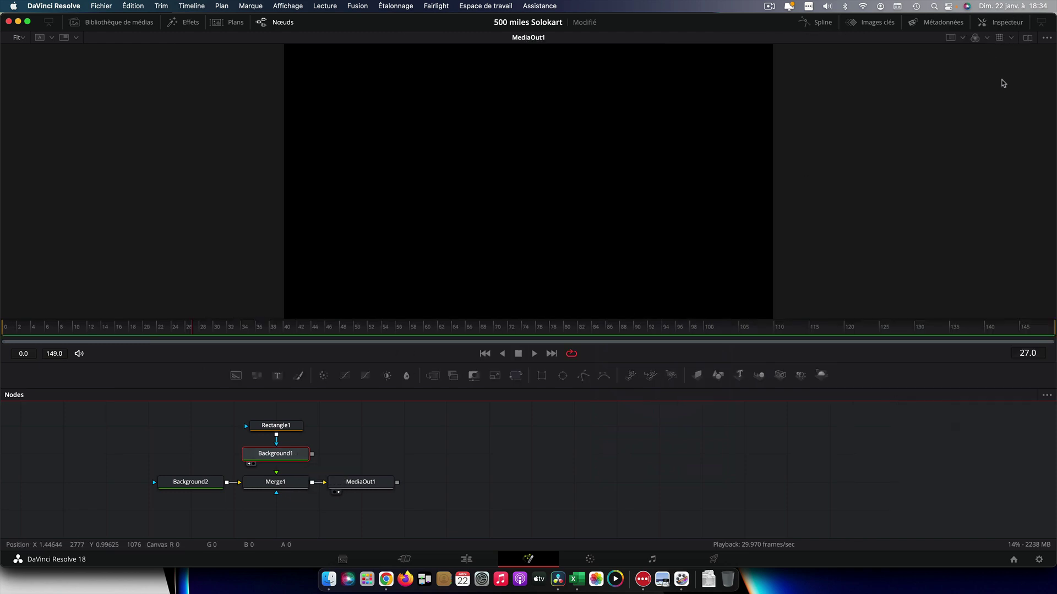
key(1)
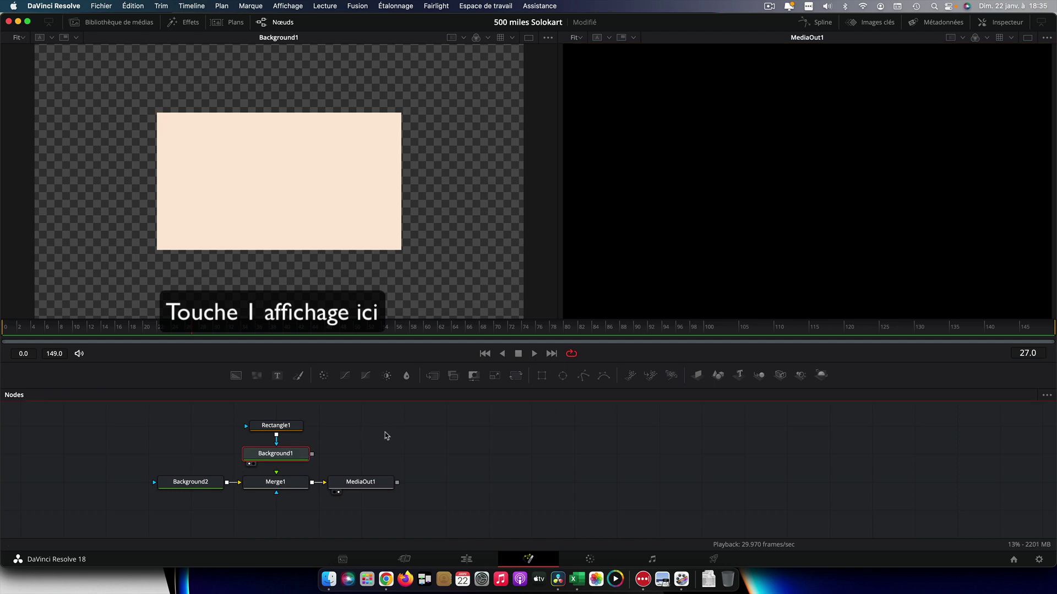
drag(312, 454, 276, 477)
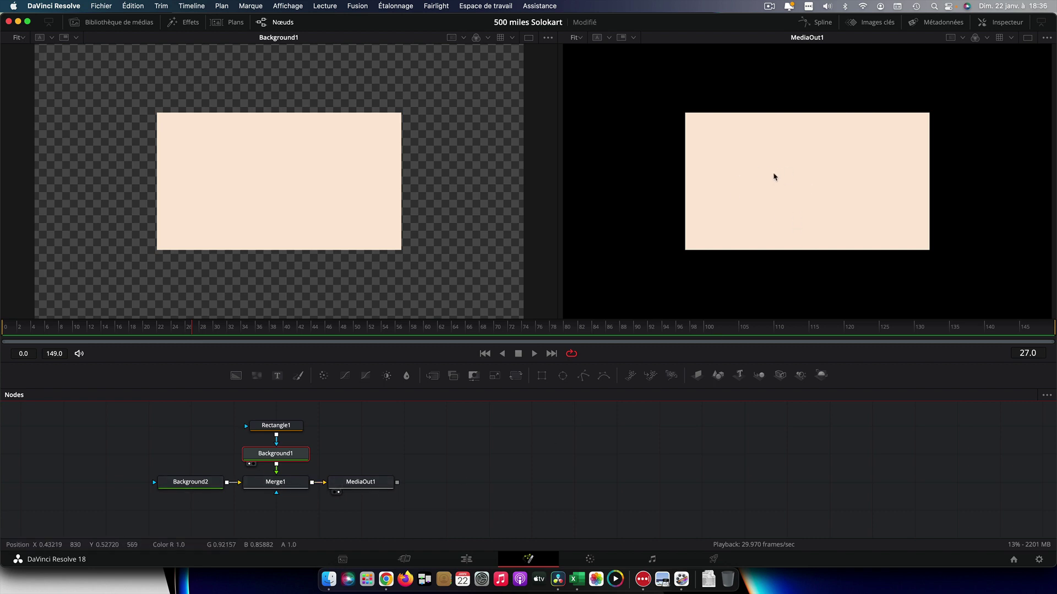
click(1010, 27)
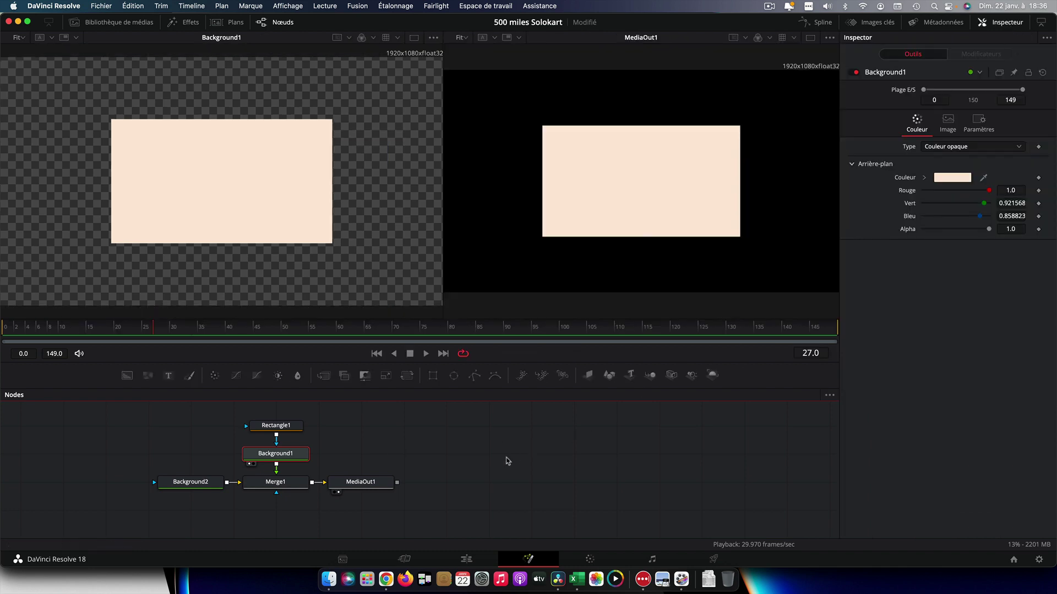
Try rotating the Rectangle1 mask to -52.2 and moving its centre to about X 0.58, Y 0.40, reverting each change
click(281, 426)
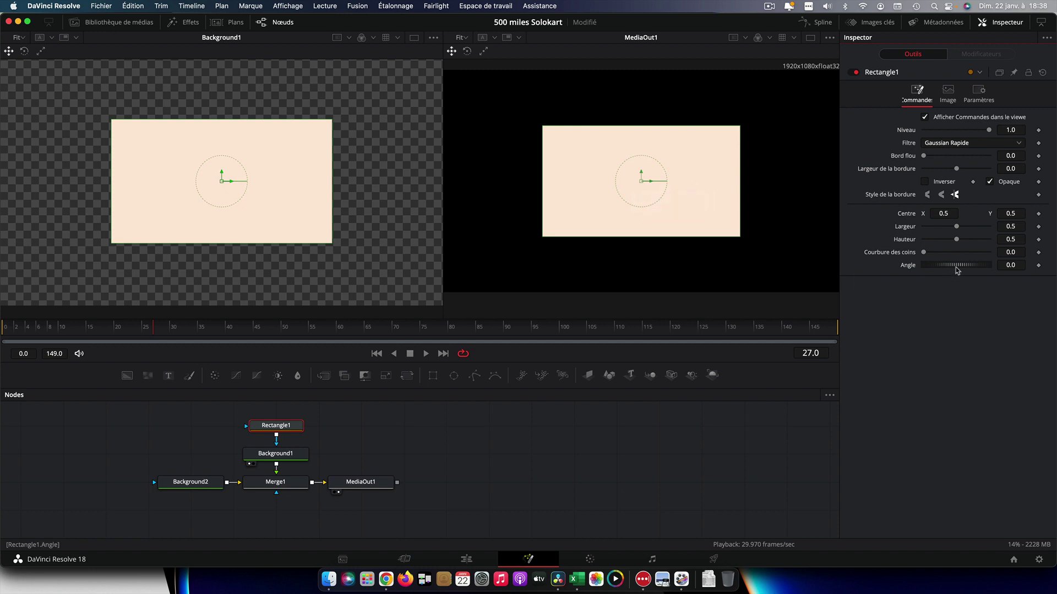
drag(958, 266, 925, 267)
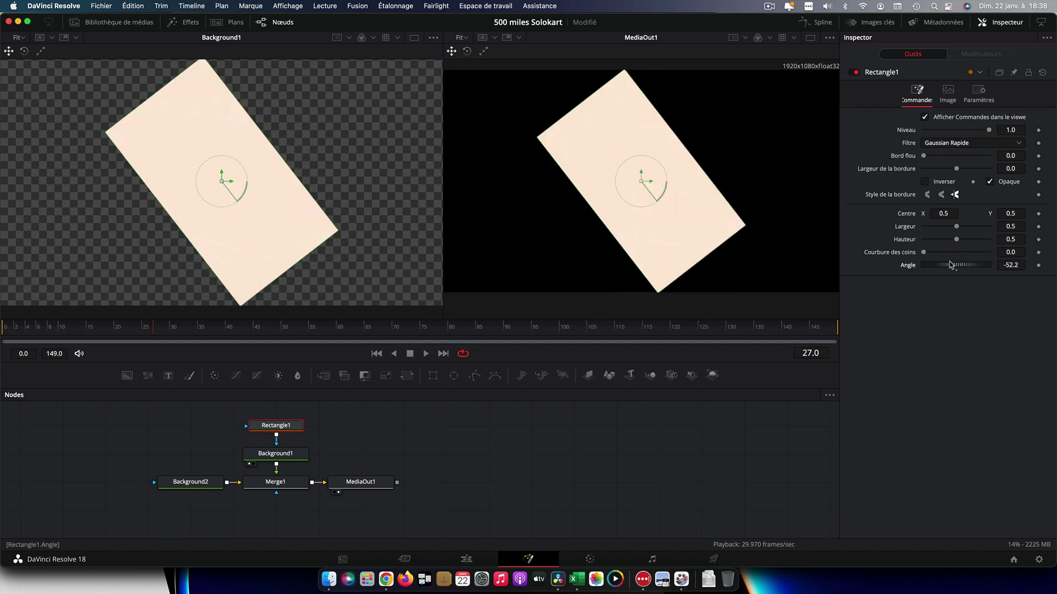
click(1043, 73)
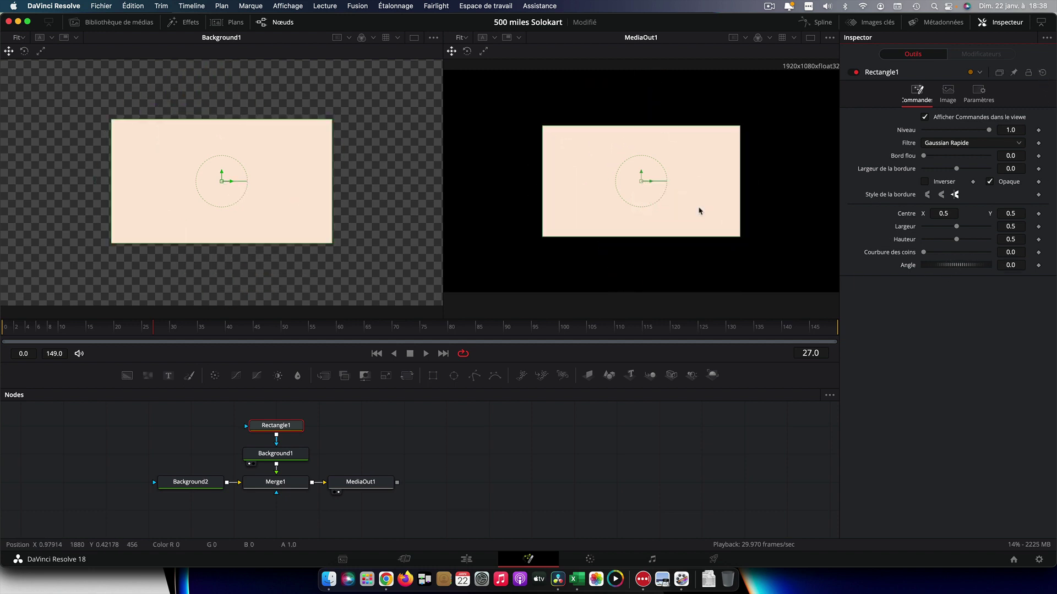
drag(636, 181, 674, 203)
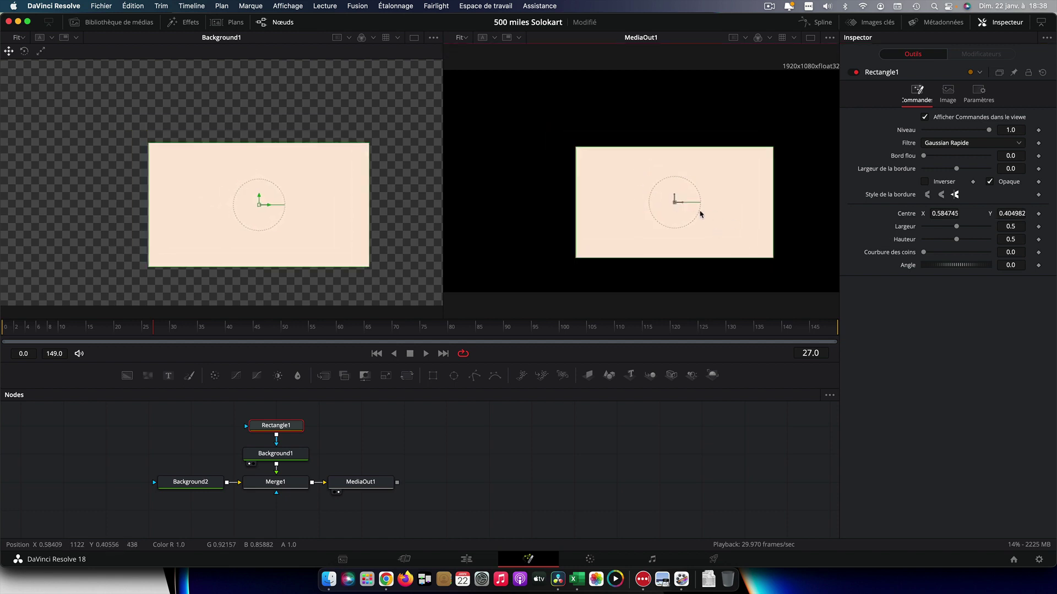
key(super+z)
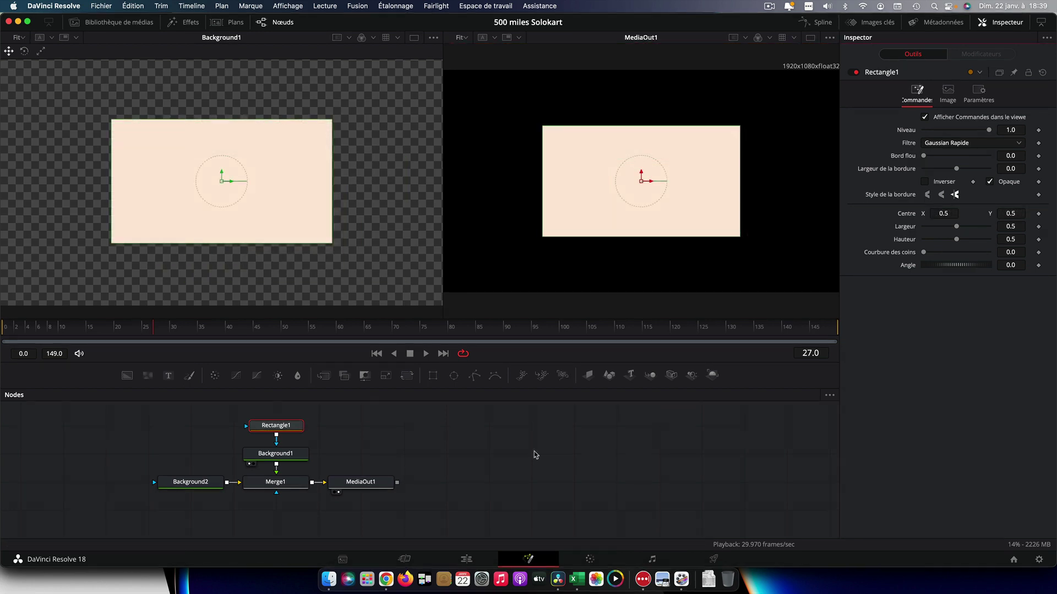
Move Rectangle1 and Background1 up to make room, and insert a Transform node between Background1 and Merge1
drag(318, 419, 304, 436)
click(302, 432)
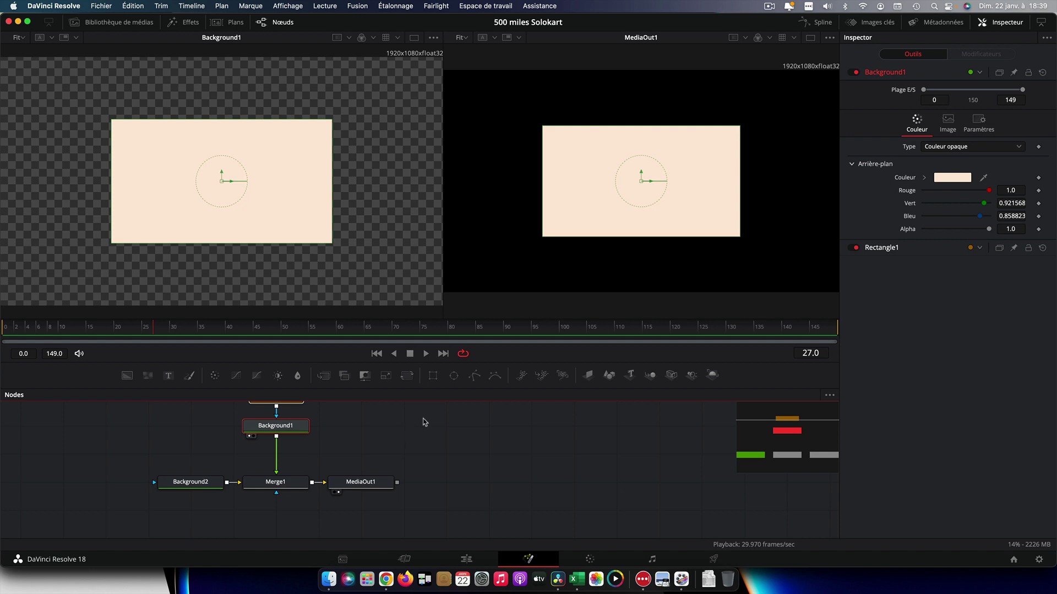
click(301, 430)
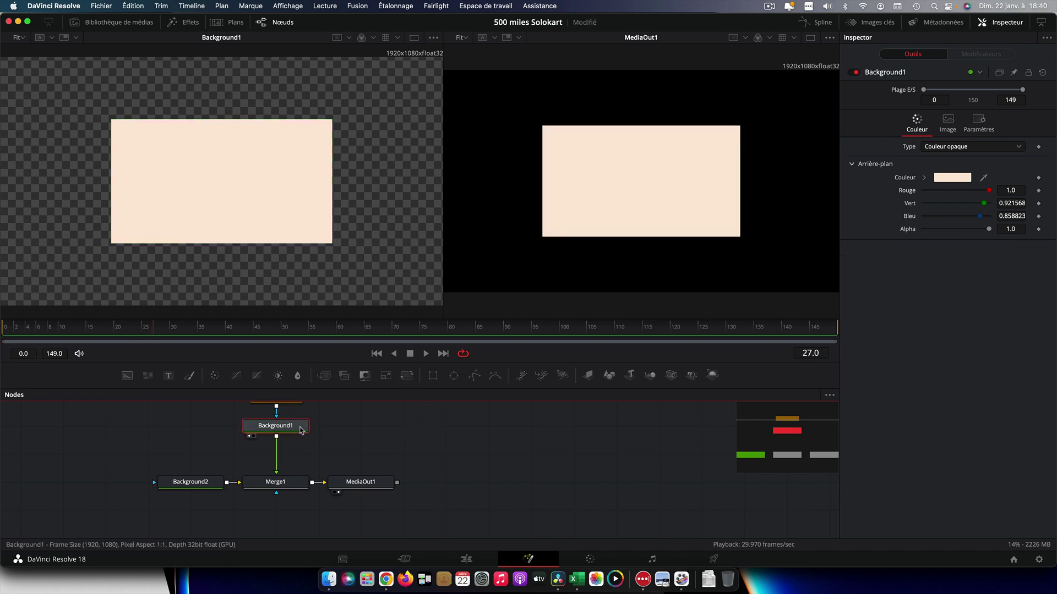
click(406, 376)
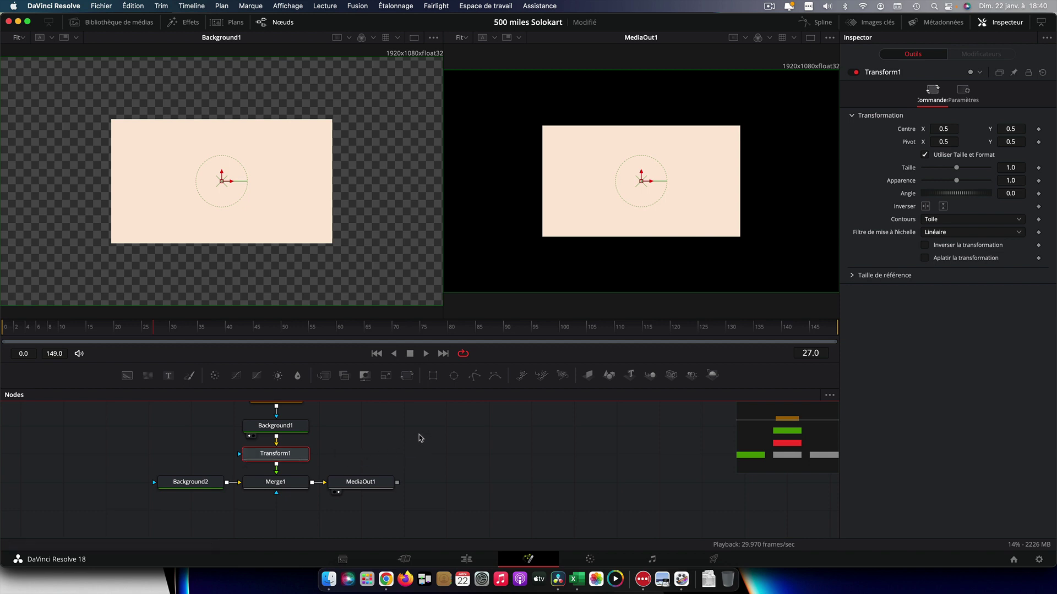
Enlarge the node area and set the Transform1 pivot X to 0.748, at the rectangle's right edge
drag(423, 364, 426, 327)
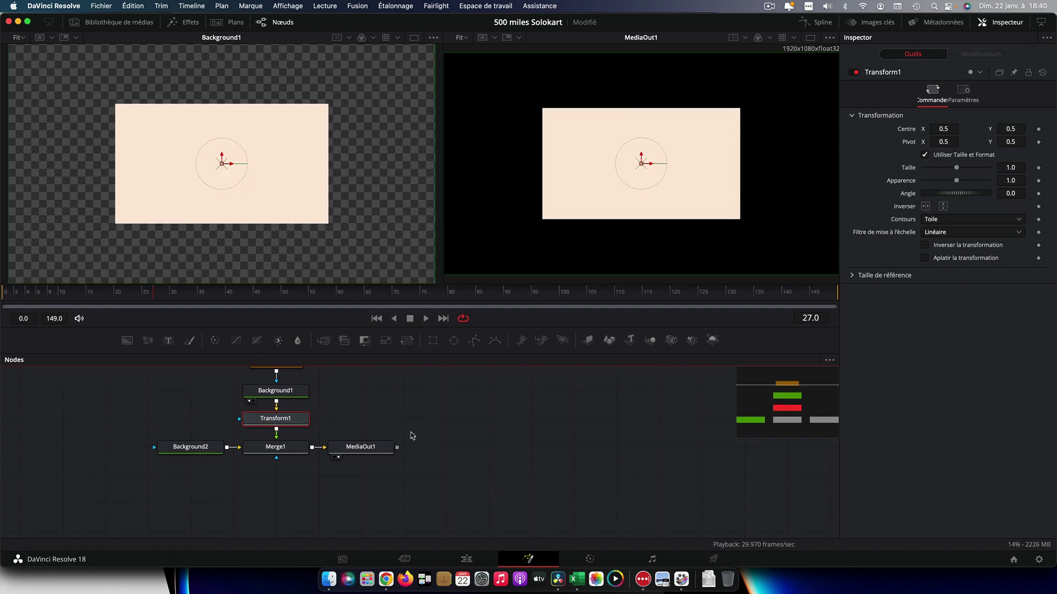
scroll(411, 436, up, 2)
drag(321, 449, 248, 376)
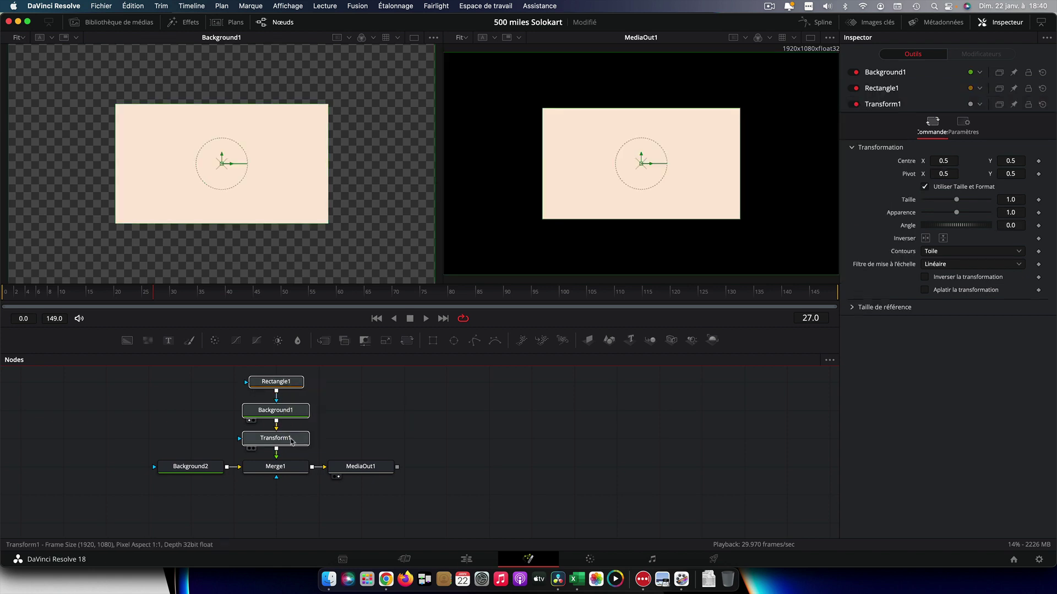
click(879, 106)
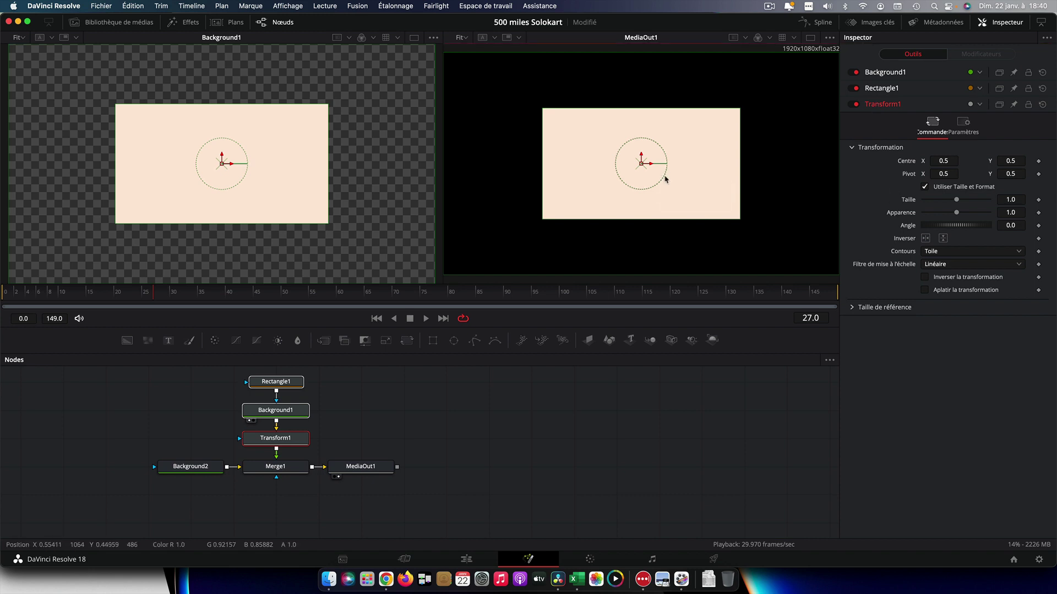
drag(941, 175, 1049, 175)
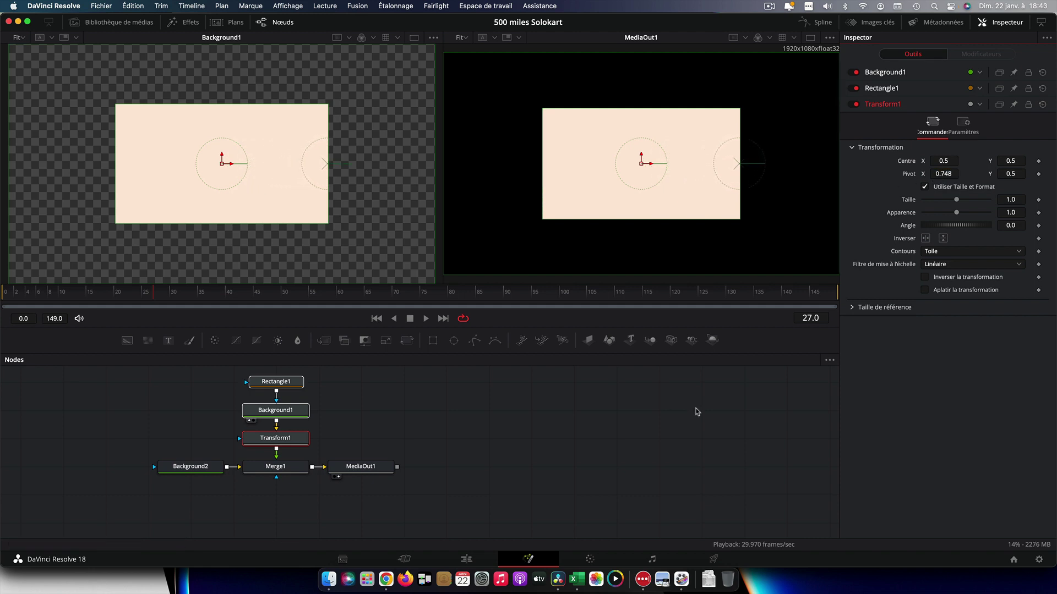
Separate the horizontal and vertical sizes of Transform1, setting size Y to 0.33 and size X to 0.8
click(925, 188)
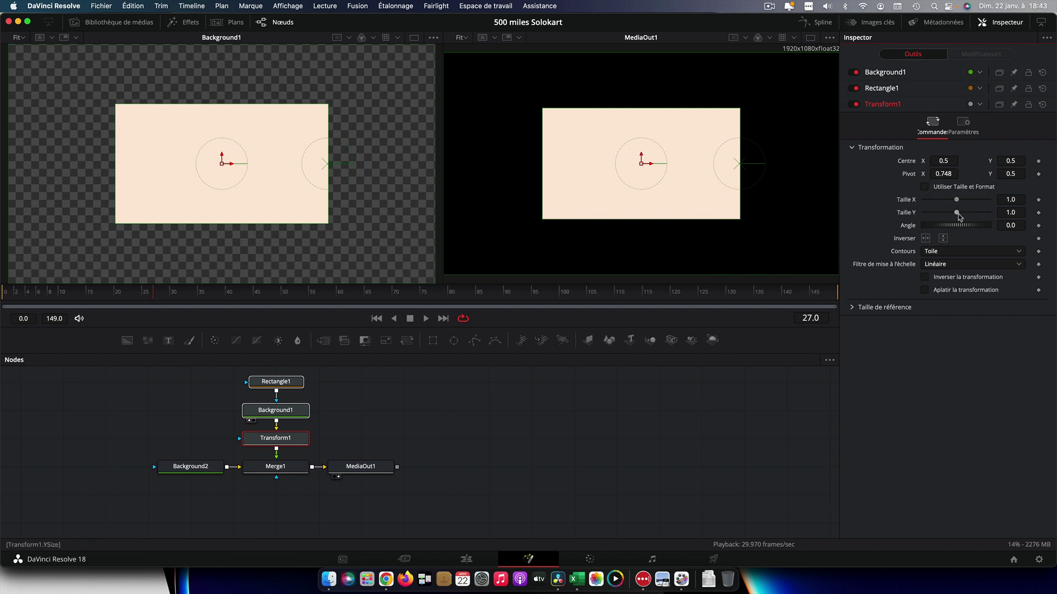
drag(957, 213, 934, 213)
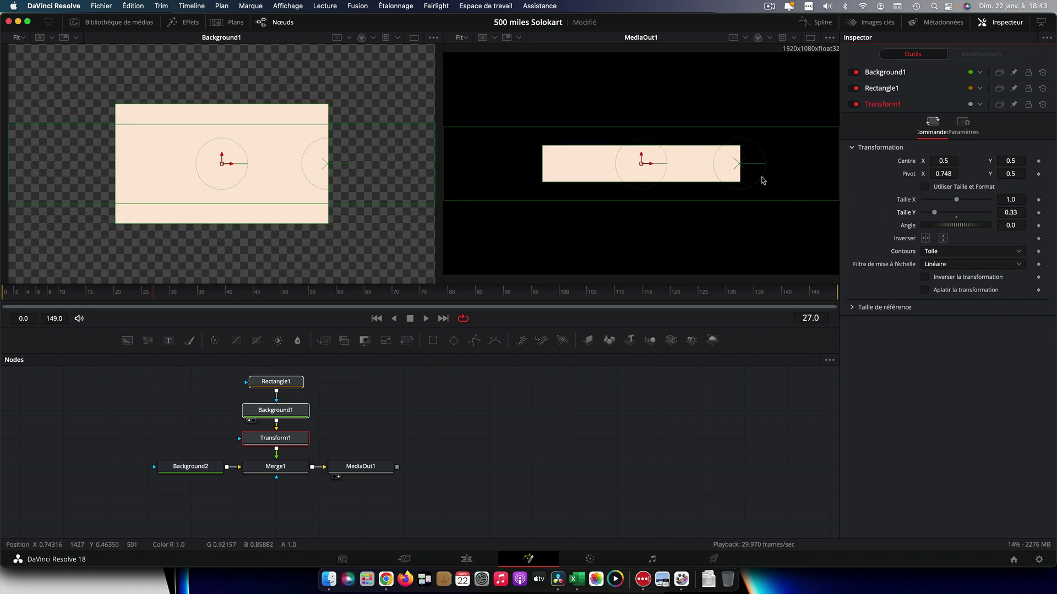
drag(958, 202, 926, 202)
drag(925, 202, 952, 201)
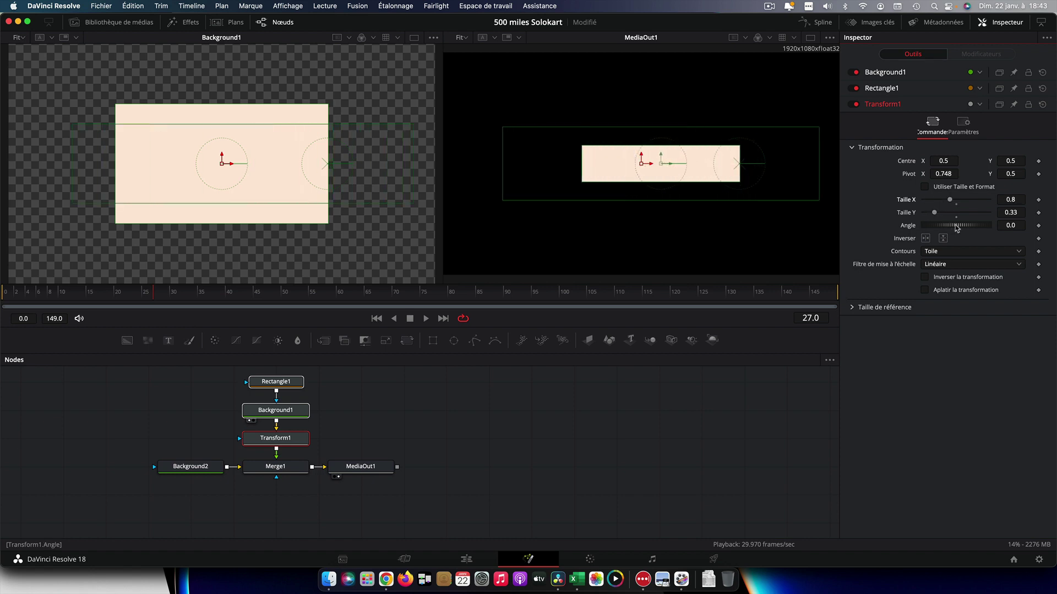
Try rotating the rectangle about the pivot at its right edge by changing Transform1's angle
mouse_move(964, 228)
mouse_down()
mouse_move(977, 226)
mouse_move(964, 225)
mouse_up()
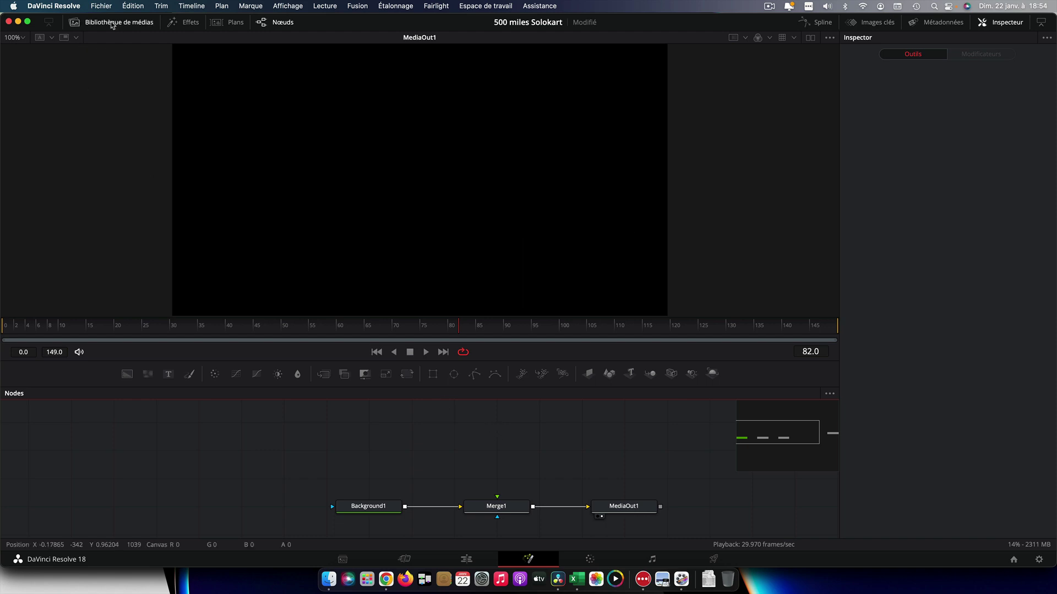
Add the PICTO-SOLOKART-2021 logo from the images bin to the composition and connect it to Merge1's foreground
click(111, 22)
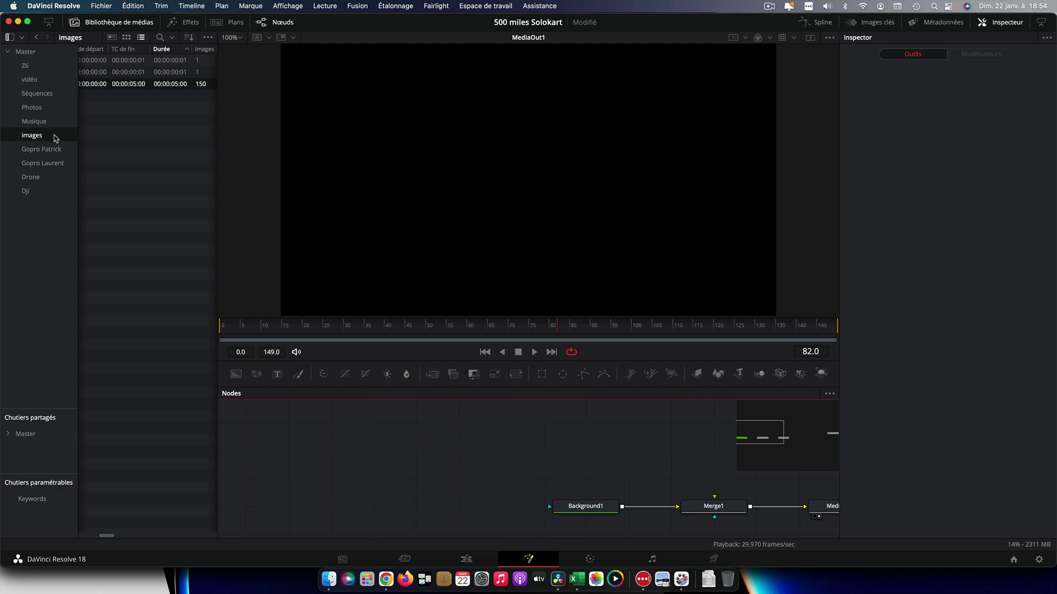
double_click(35, 136)
drag(112, 538, 88, 538)
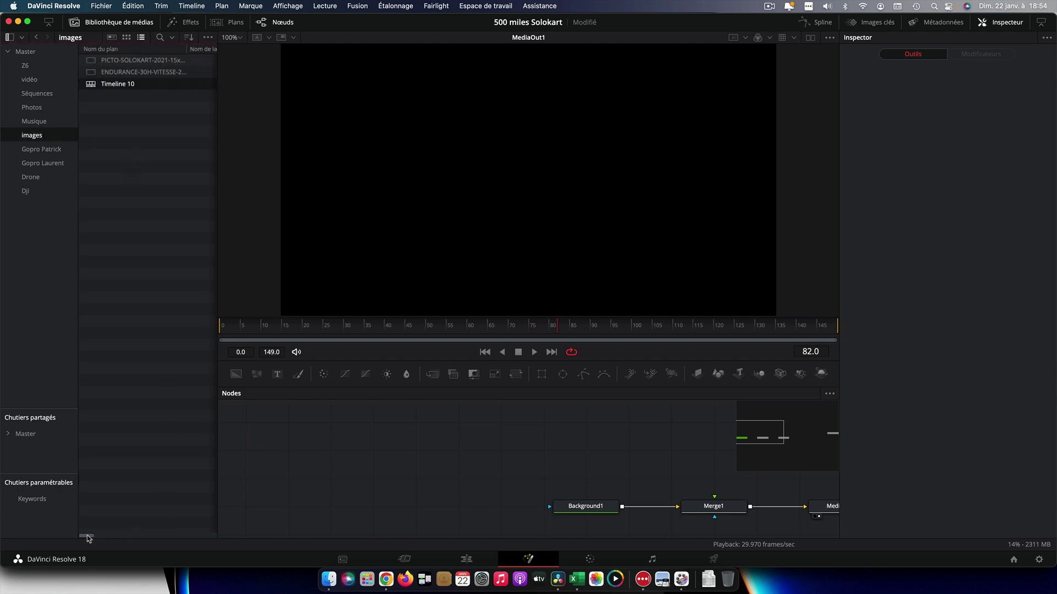
drag(91, 60, 543, 423)
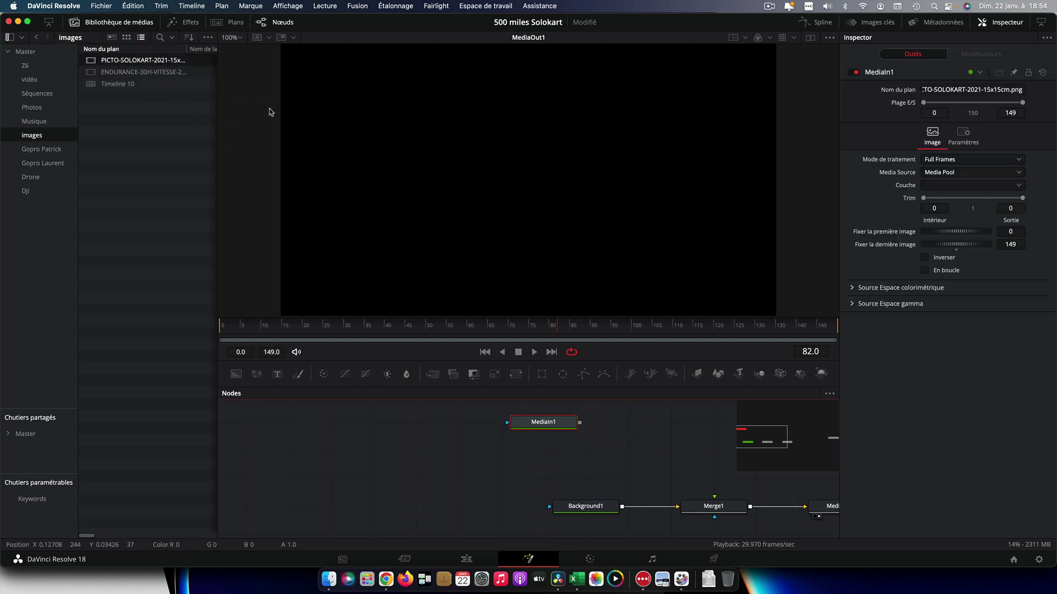
click(126, 24)
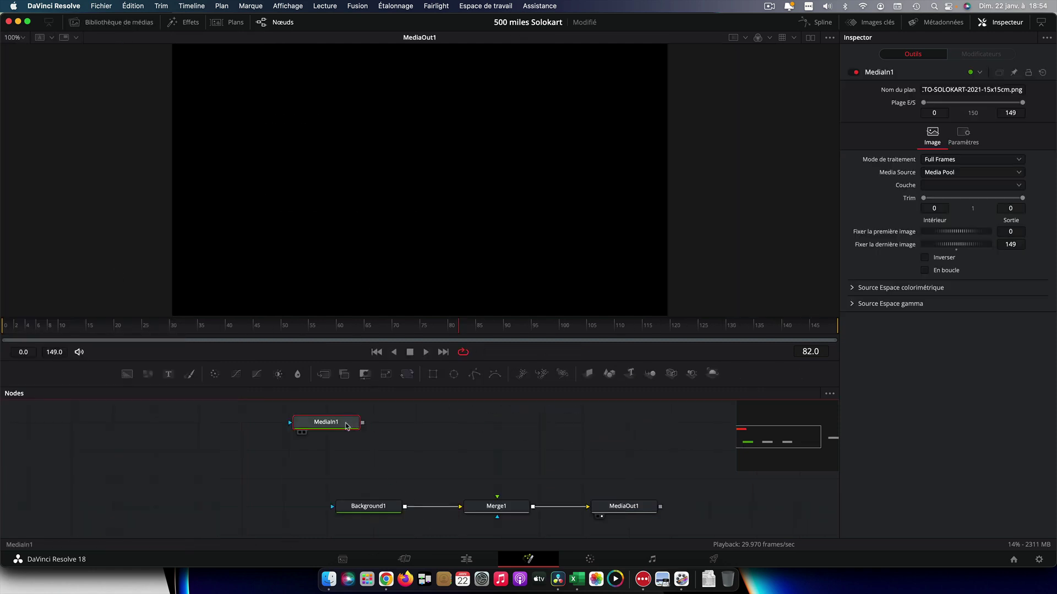
drag(347, 429, 497, 497)
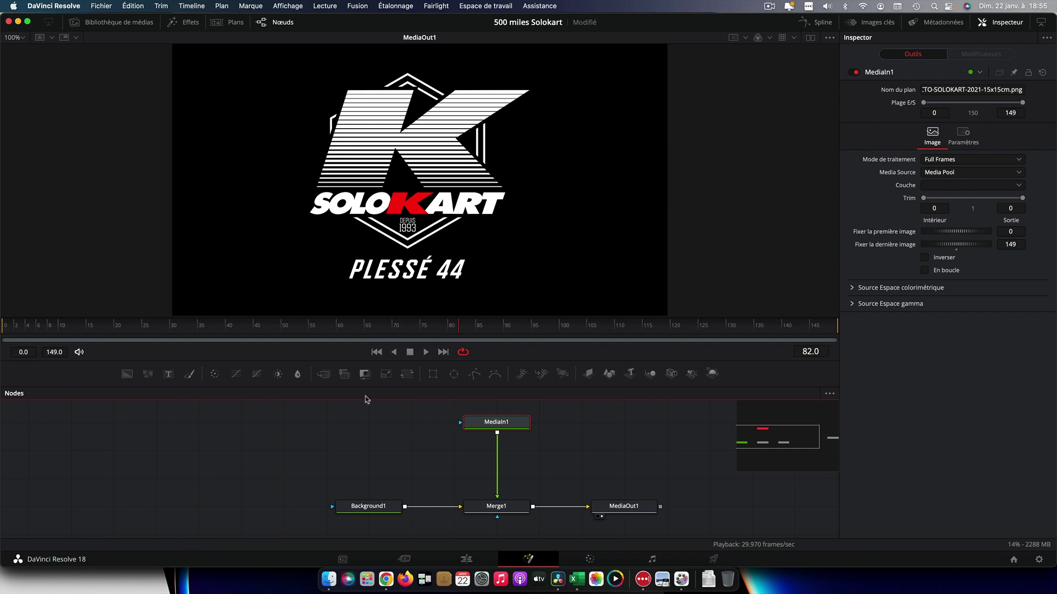
Insert a Transform node between MediaIn1 and Merge1, and set its pivot to X 0.43, Y 0.539
click(407, 374)
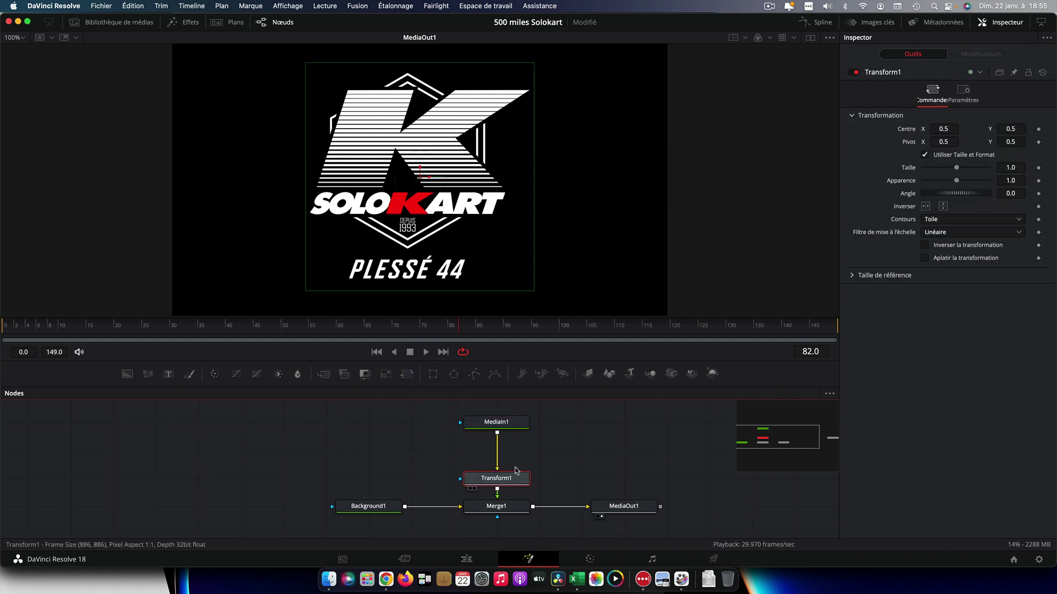
drag(516, 474, 464, 412)
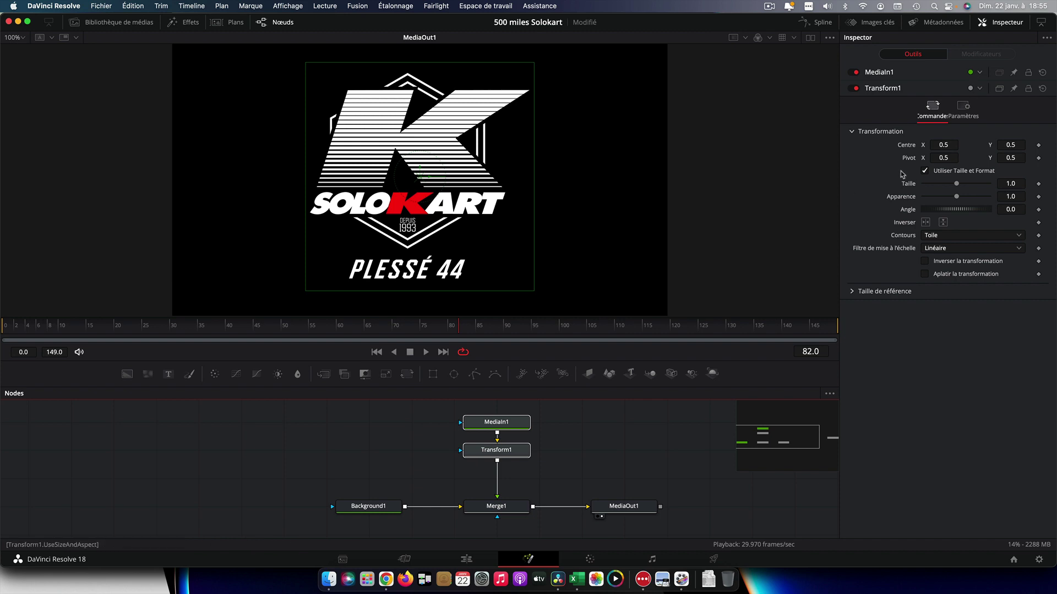
click(945, 158)
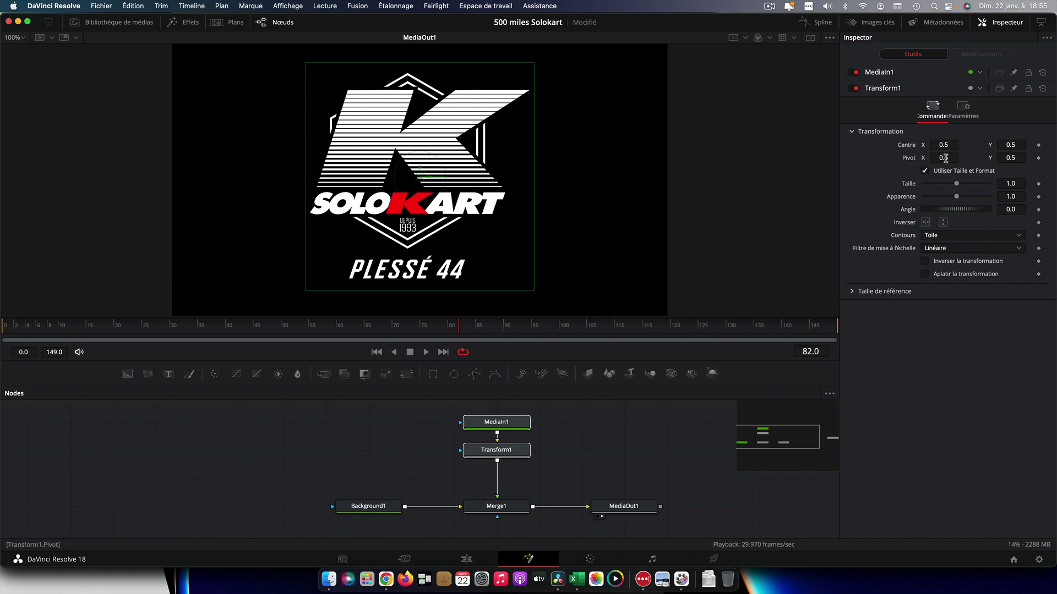
text(0.49)
key(Tab)
text(0.449)
mouse_move(1011, 158)
mouse_down()
mouse_move(1049, 158)
mouse_move(1033, 158)
mouse_up()
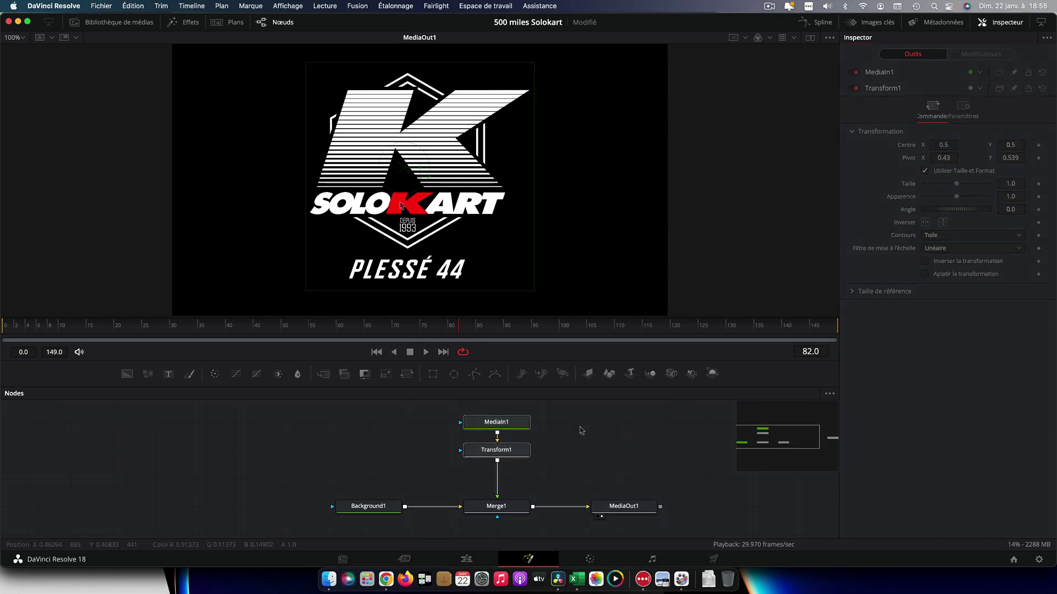
click(331, 523)
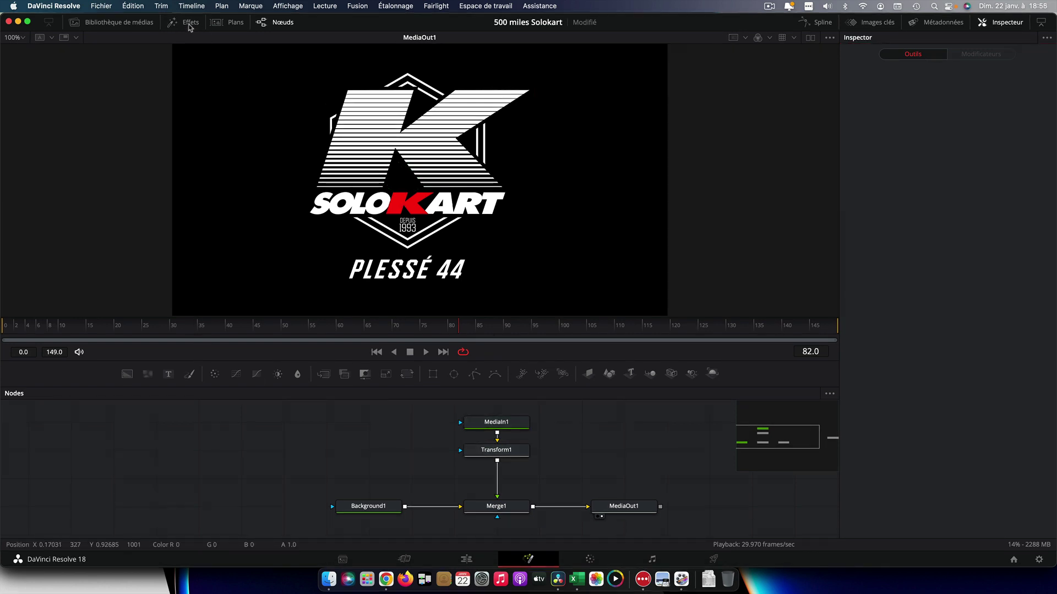
Search the effects for "gri" and insert the Grille effect between Transform1 and Merge1
click(190, 23)
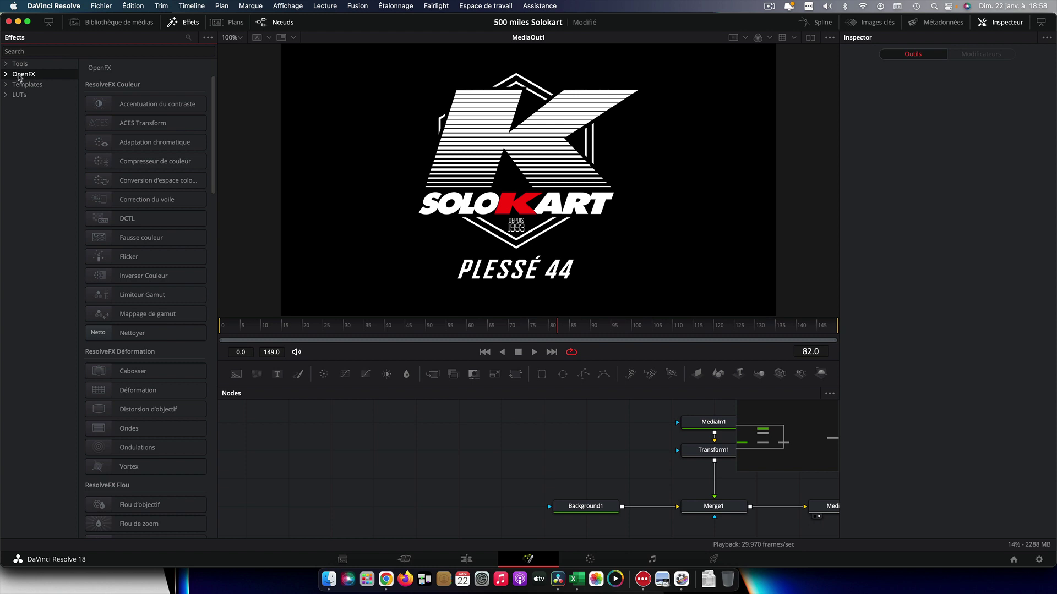
click(37, 51)
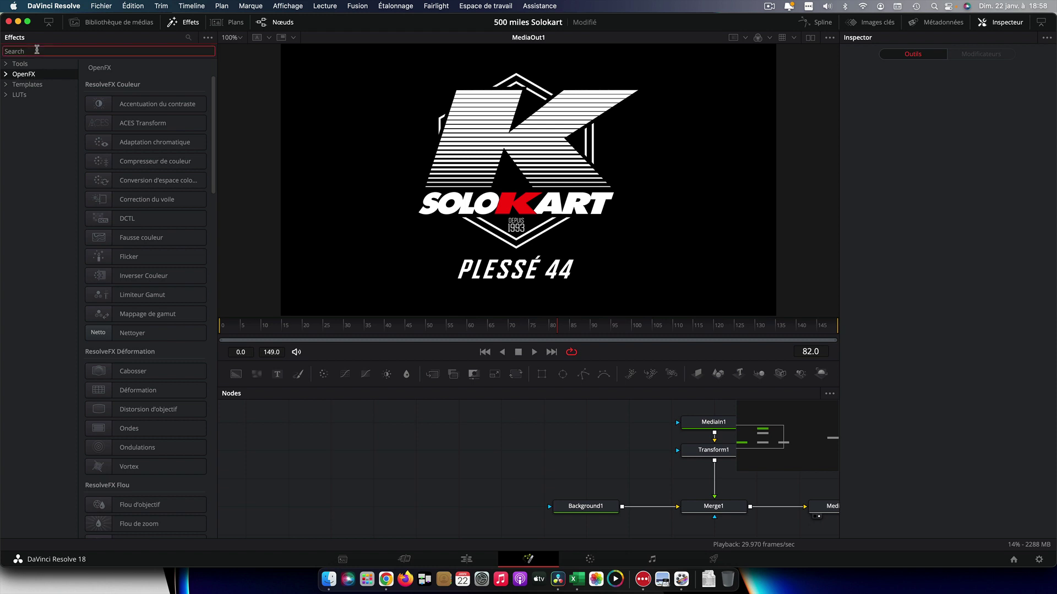
text(gri)
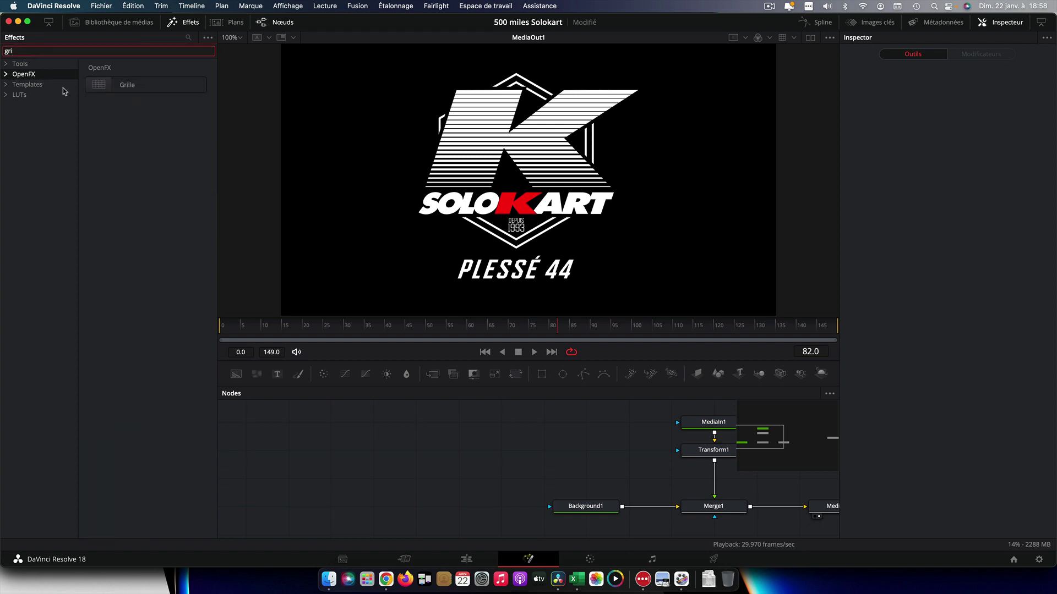
drag(127, 85, 543, 450)
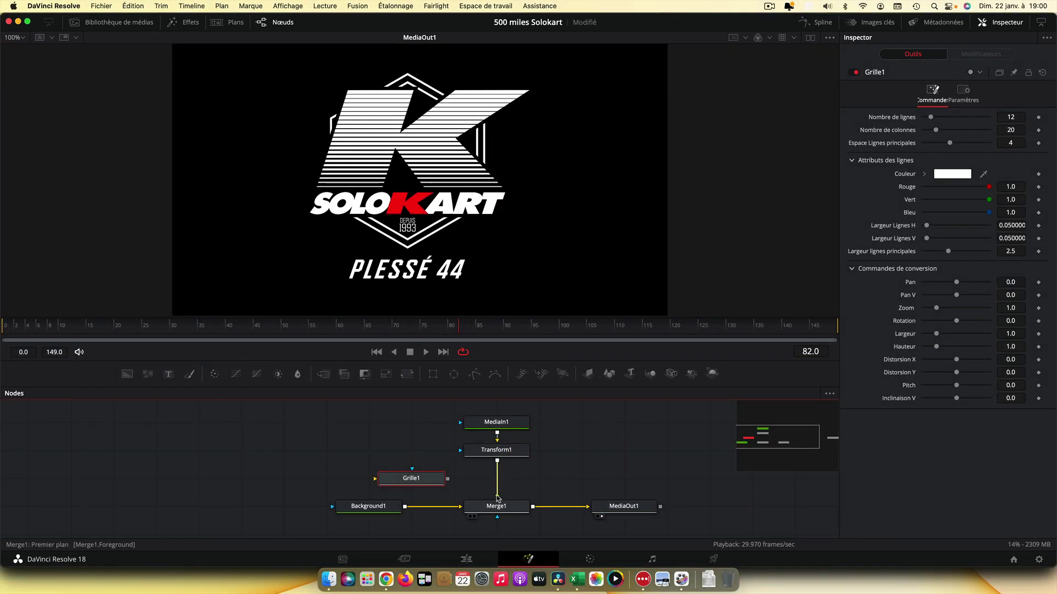
mouse_move(497, 498)
mouse_down()
mouse_move(446, 458)
mouse_move(375, 480)
mouse_move(497, 497)
mouse_up()
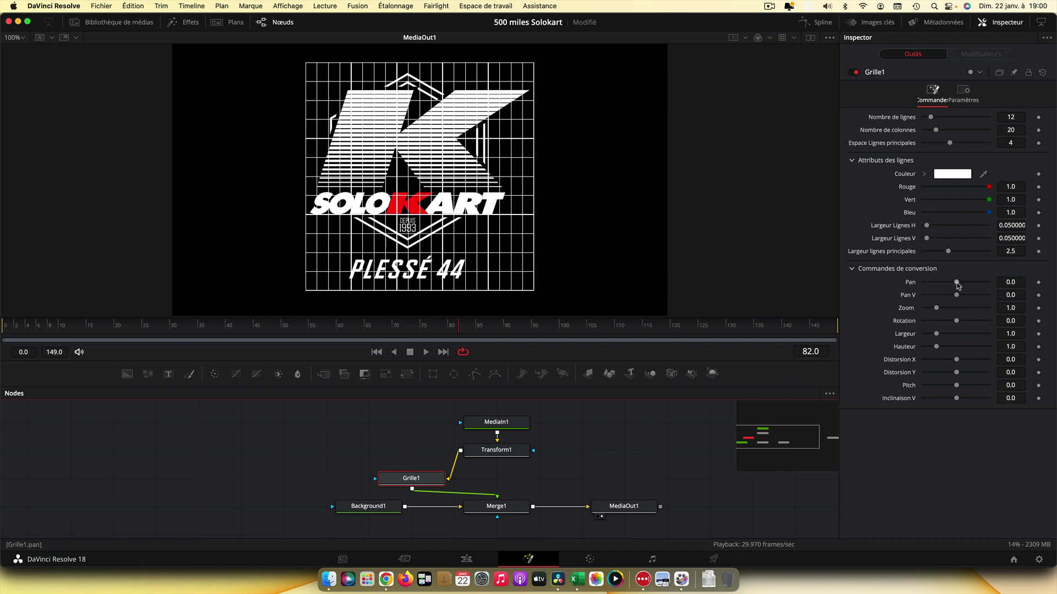
Fit the grid to the logo with main line width 1.0, pan -0.054, vertical pan -0.07, zoom 0.763, and width and height 2.0
drag(956, 282, 949, 287)
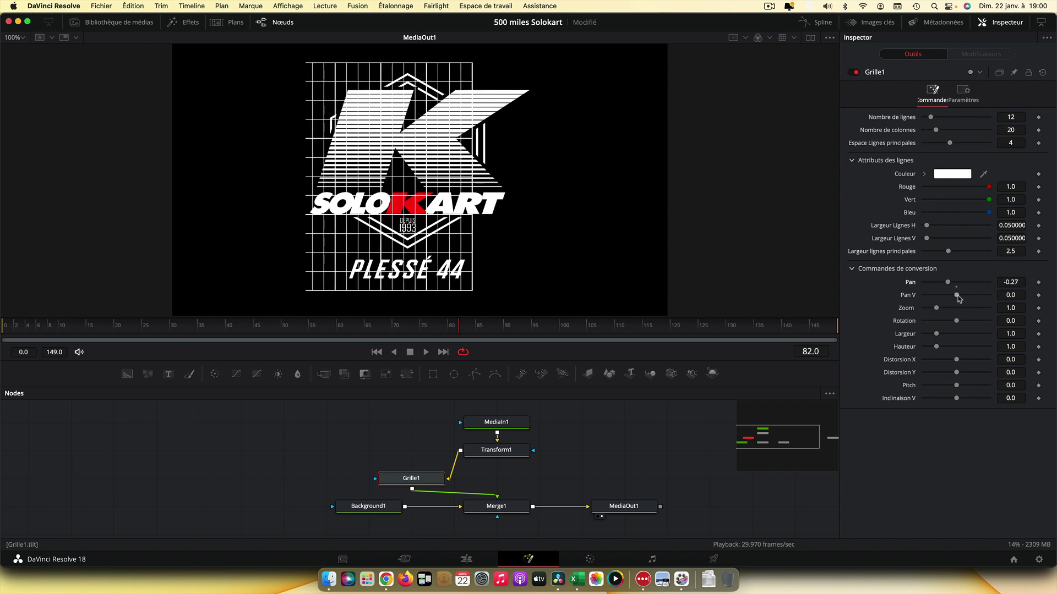
drag(957, 298, 952, 346)
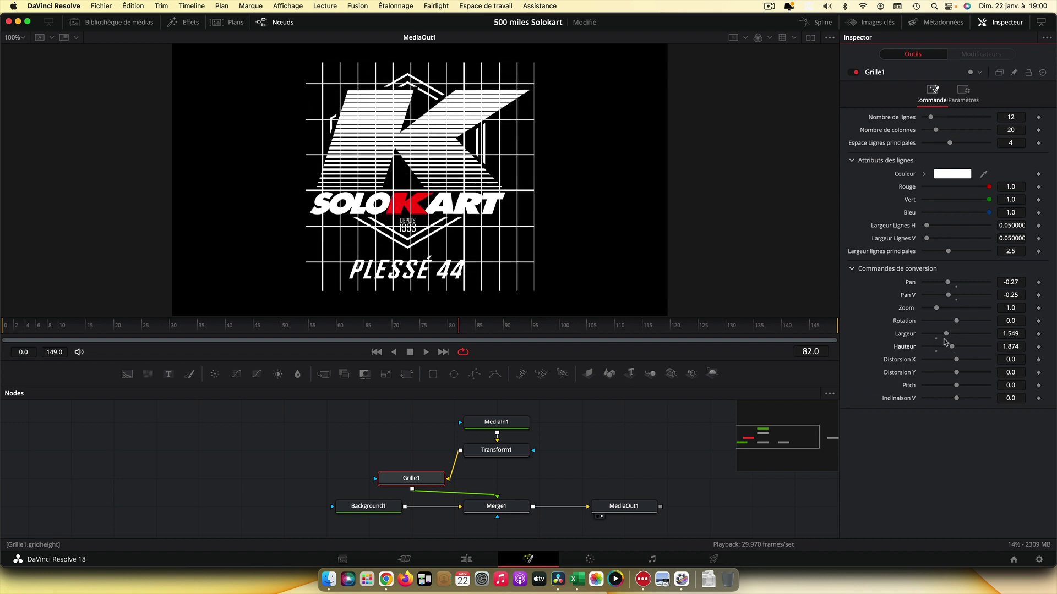
click(1017, 238)
text(0.038)
key(Return)
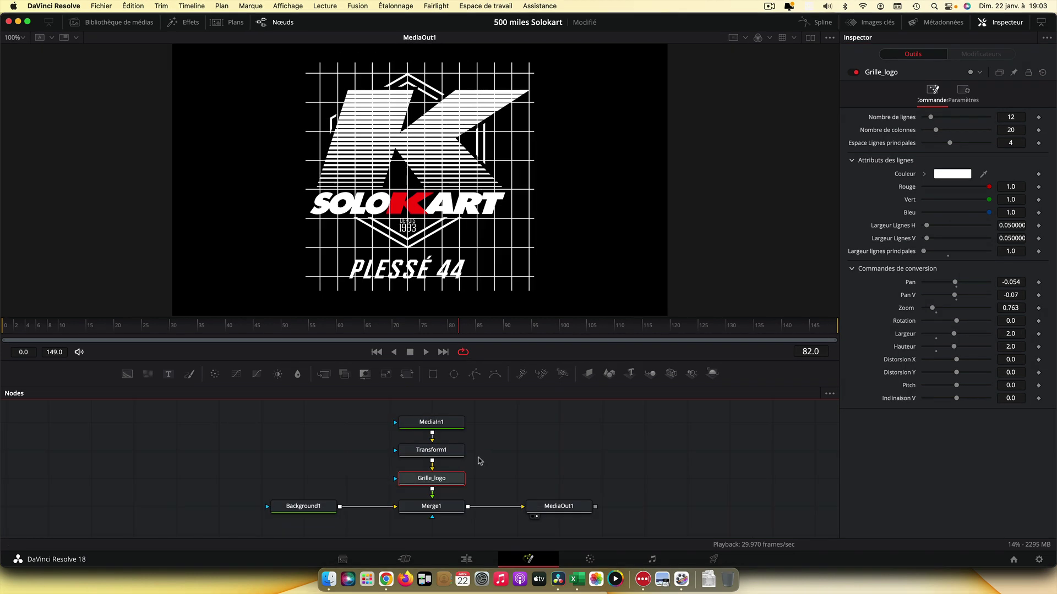
Set the Transform1 pivot to X 0.447, Y 0.599, and delete the Grille_logo node
drag(478, 458, 446, 421)
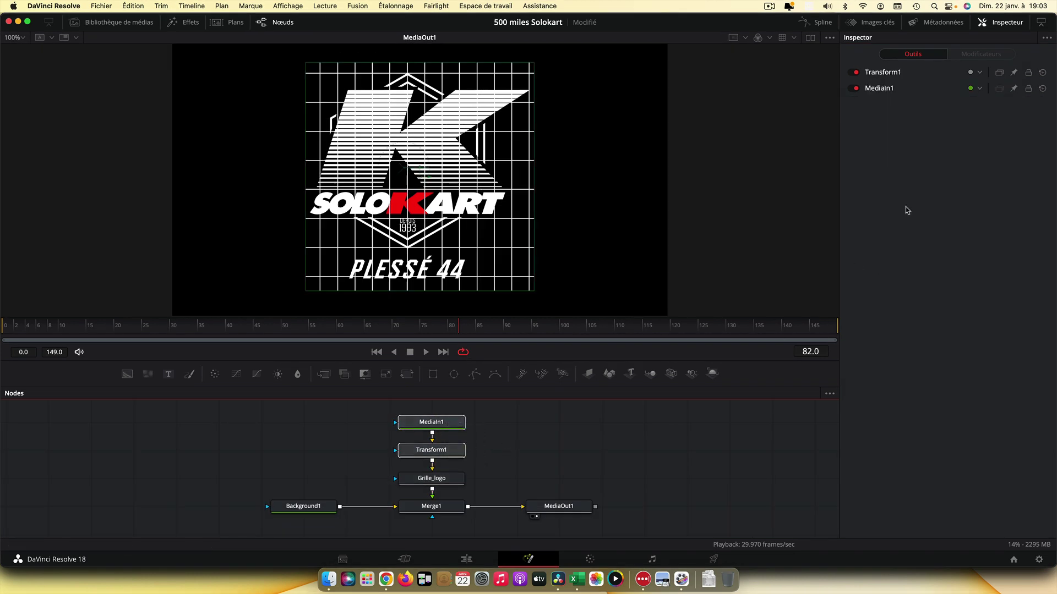
click(882, 73)
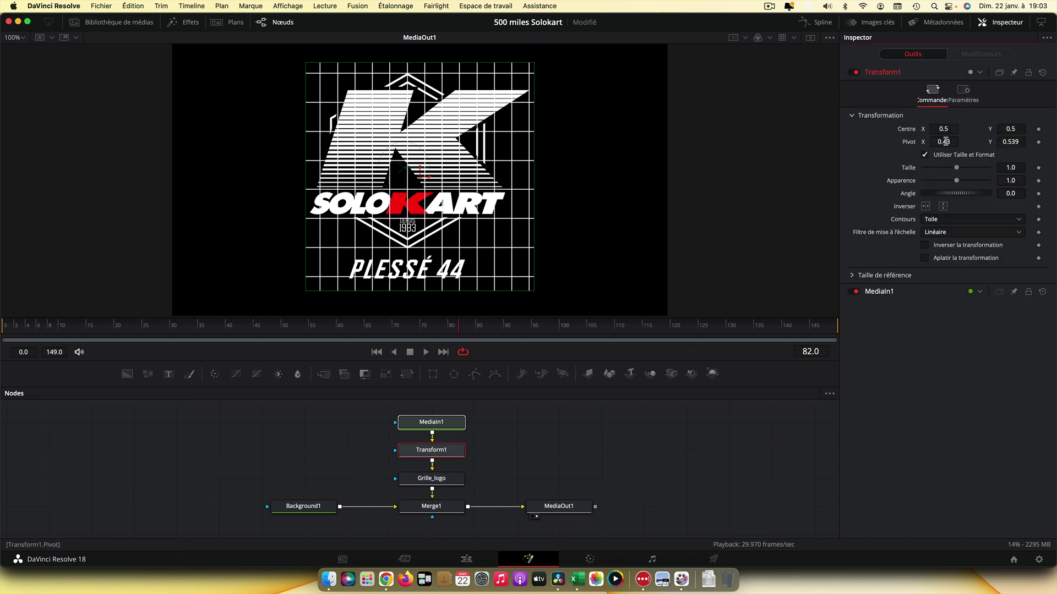
click(945, 142)
text(0.45)
key(Return)
click(454, 484)
key(Delete)
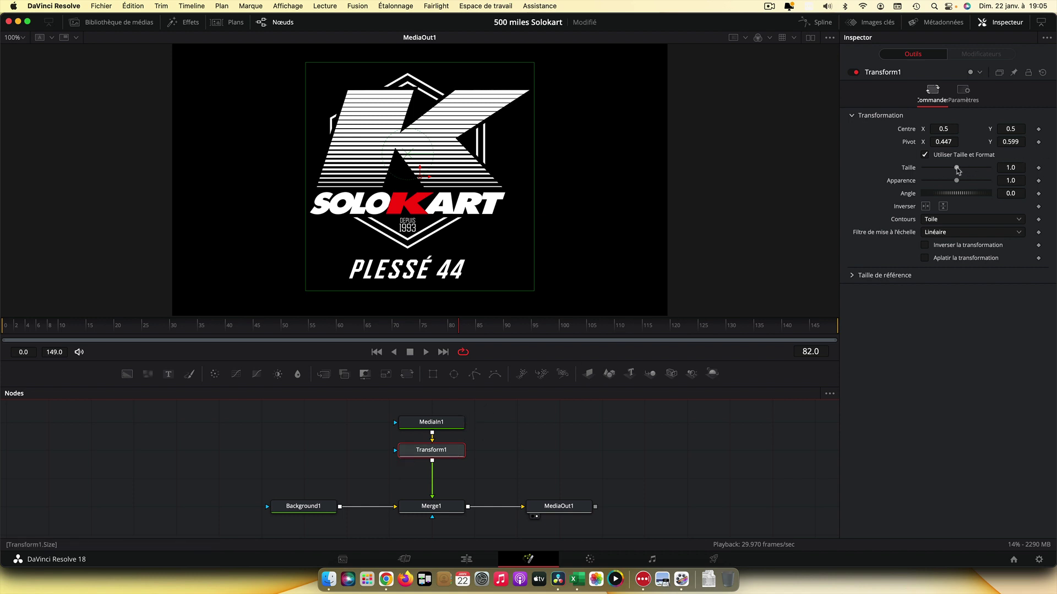
Try scaling the logo down about its pivot by reducing Transform1's size
mouse_move(957, 171)
mouse_down()
mouse_move(945, 172)
mouse_move(970, 173)
mouse_move(936, 176)
mouse_move(951, 177)
mouse_up()
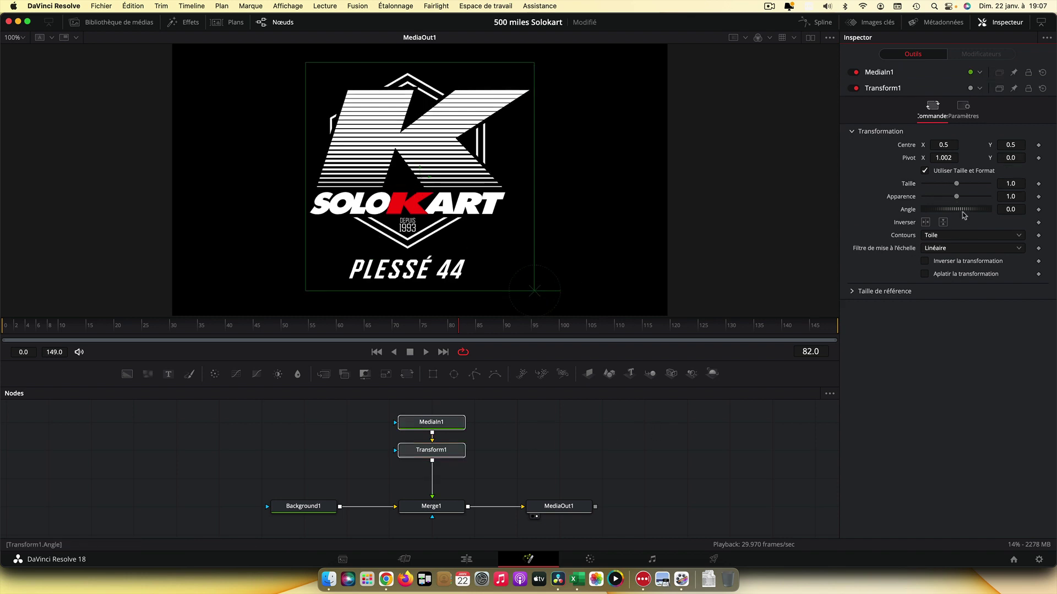
Rotate the logo to an angle of -26.1 about the pivot at its lower-right corner, X 1.002, Y 0.0
mouse_move(965, 213)
mouse_down()
mouse_move(956, 216)
mouse_move(977, 216)
mouse_move(956, 219)
mouse_up()
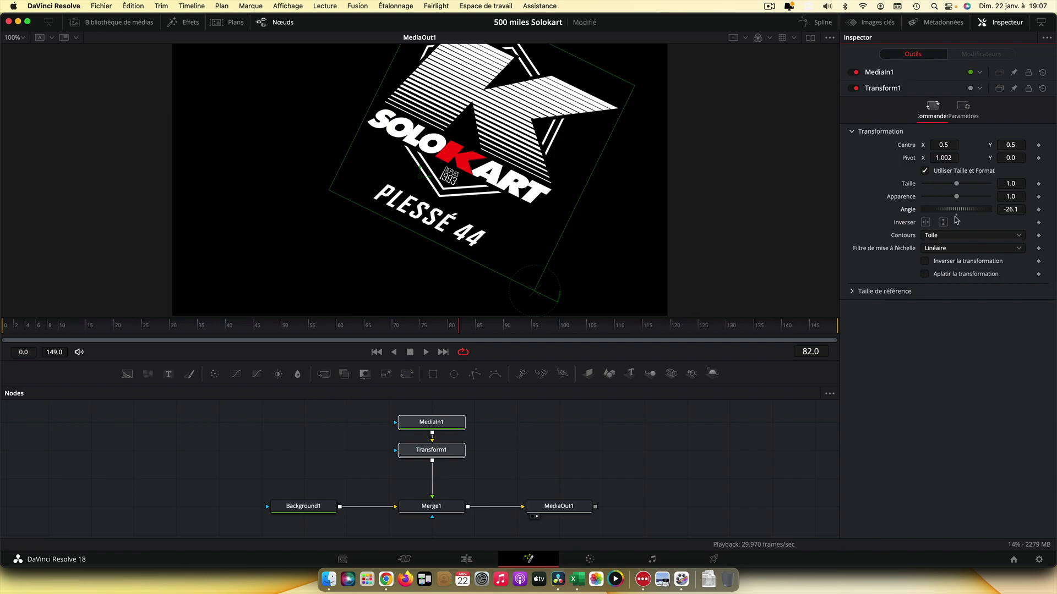